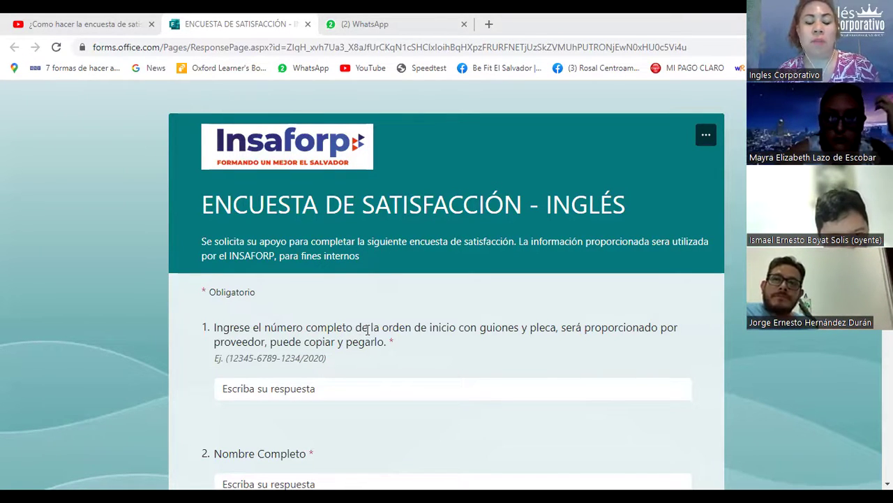
left_click(364, 383)
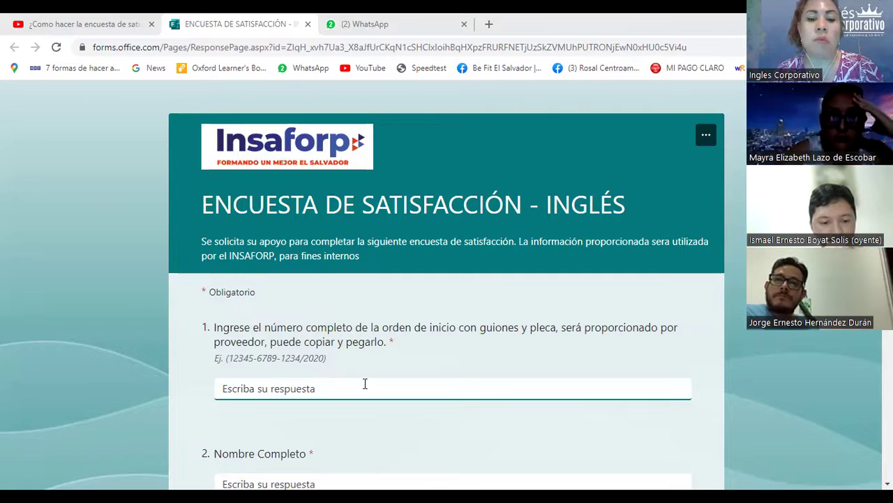
left_click(426, 375)
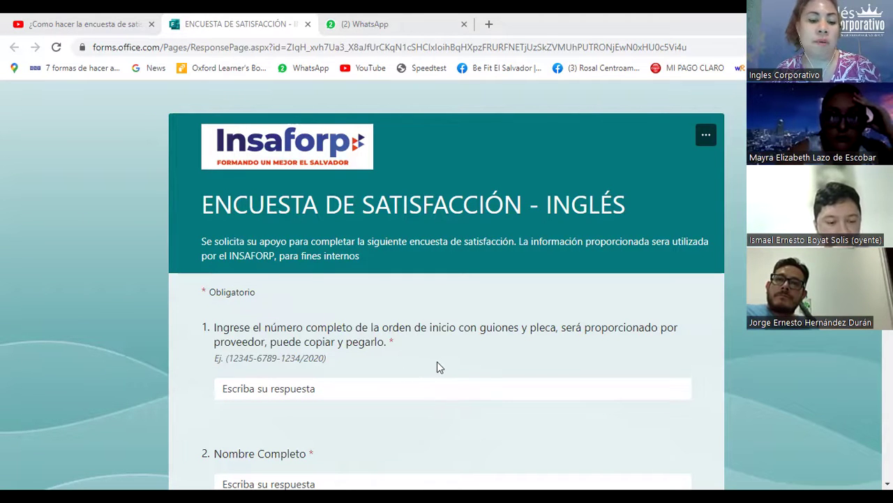
left_click(410, 379)
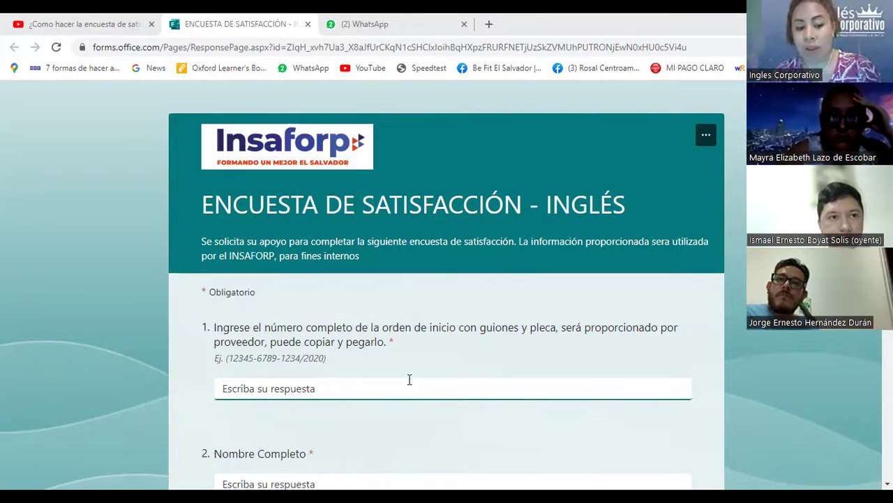
left_click(419, 367)
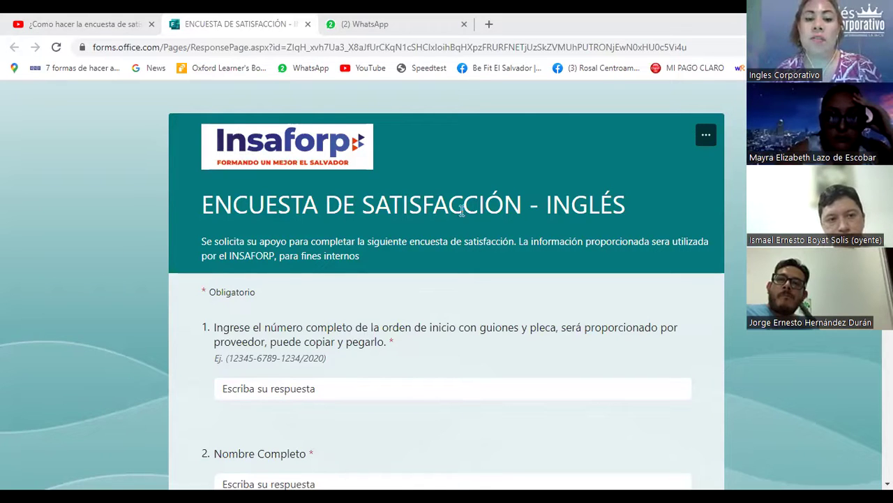
Switch to WhatsApp Web and copy the Orden de Inicio number from the course data message in the group chat.
left_click(390, 19)
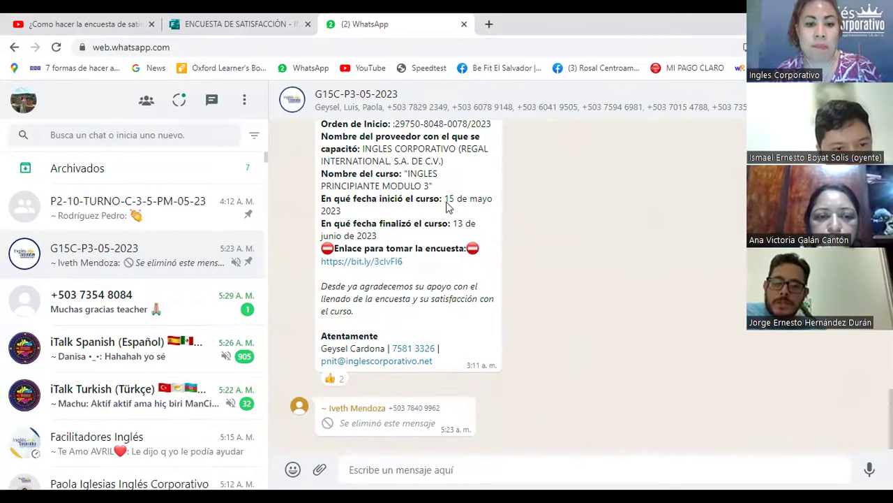
left_click_drag(467, 175, 417, 119)
left_click(395, 123)
left_click(478, 251)
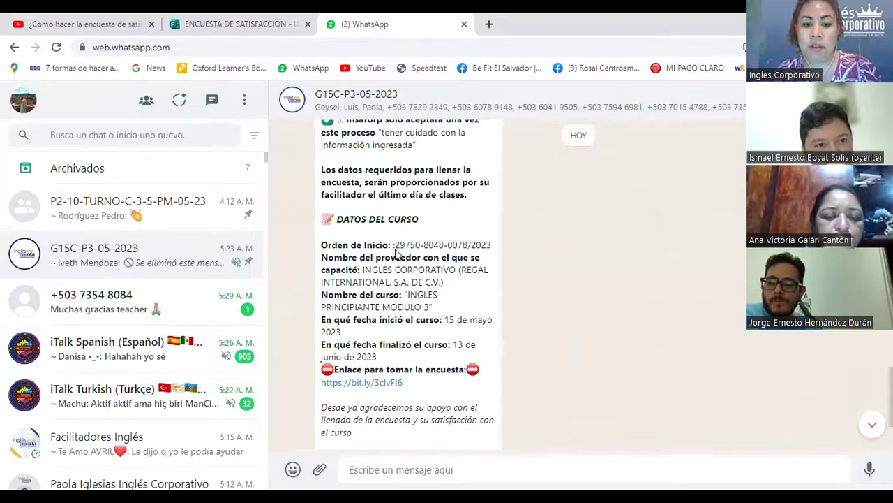
mouse_move(395, 245)
left_mouse_down()
mouse_move(496, 252)
mouse_move(399, 249)
left_mouse_up()
right_click(399, 247)
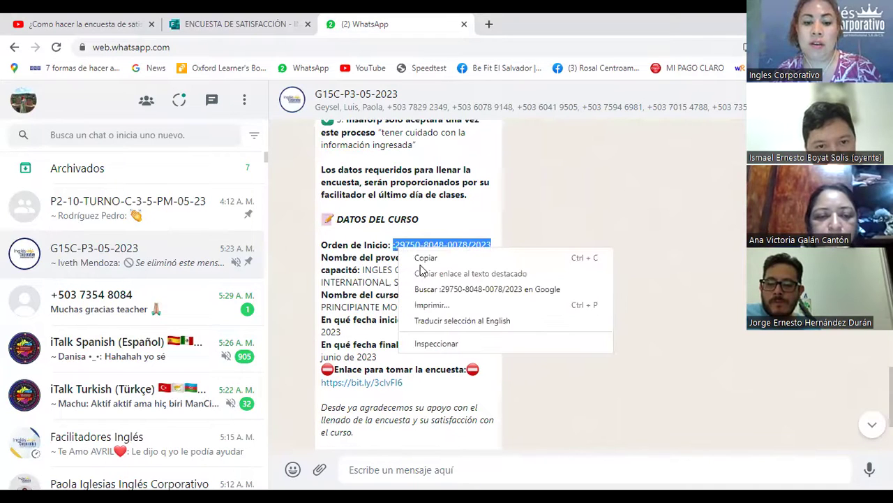
left_click(425, 258)
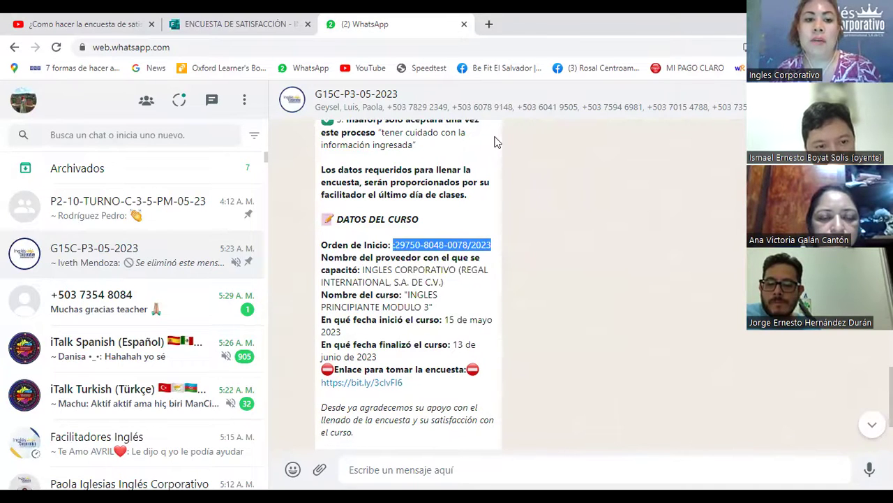
Return to the survey form and paste the copied order number into question 1, removing its leading colon.
left_click(269, 21)
left_click(313, 395)
right_click(312, 395)
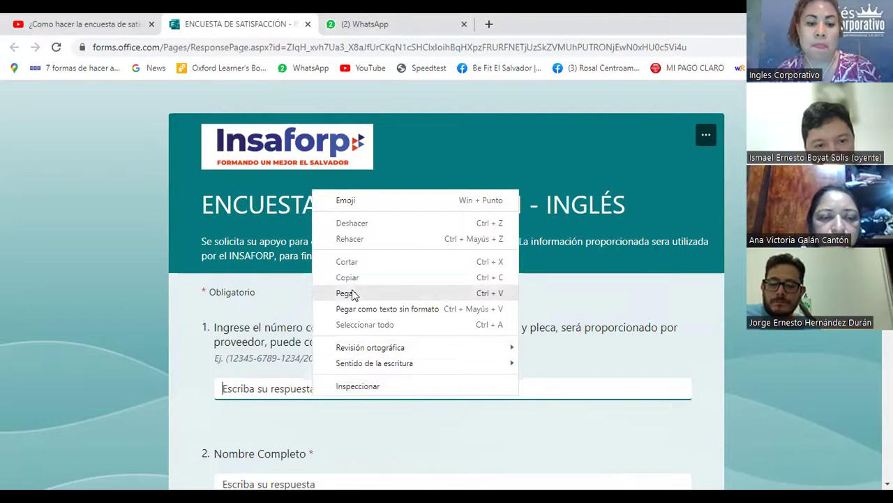
left_click(351, 290)
left_click(225, 393)
key("BackSpace")
left_click(466, 449)
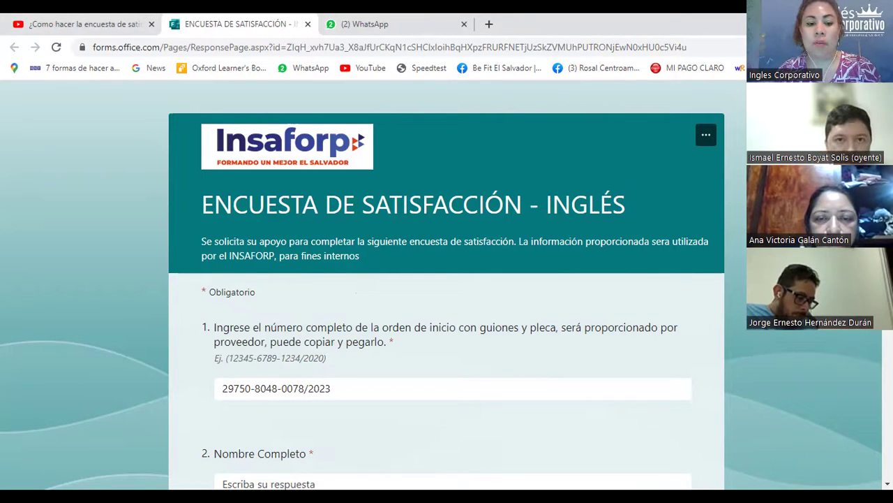
Examine the survey's required contact questions: Nombre Completo, Correo Electrónico and Numero Celular.
scroll(446, 300, "down", 2)
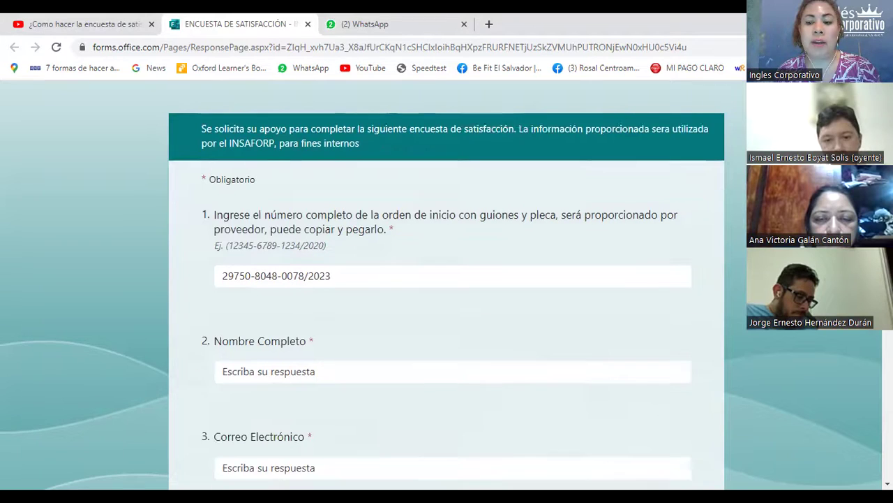
scroll(447, 301, "down", 1)
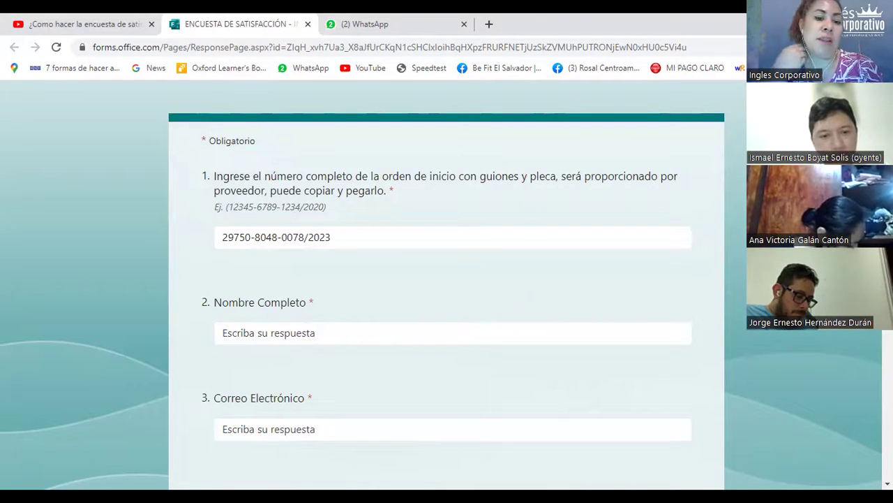
left_click(295, 335)
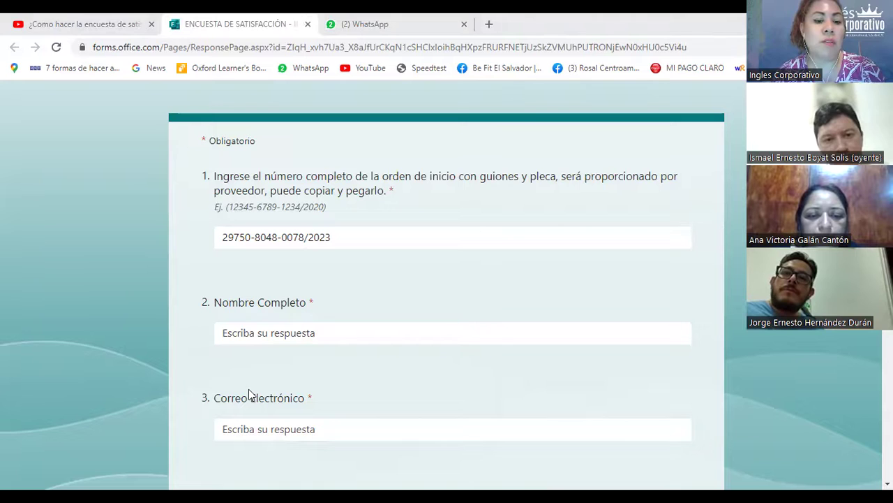
left_click(286, 339)
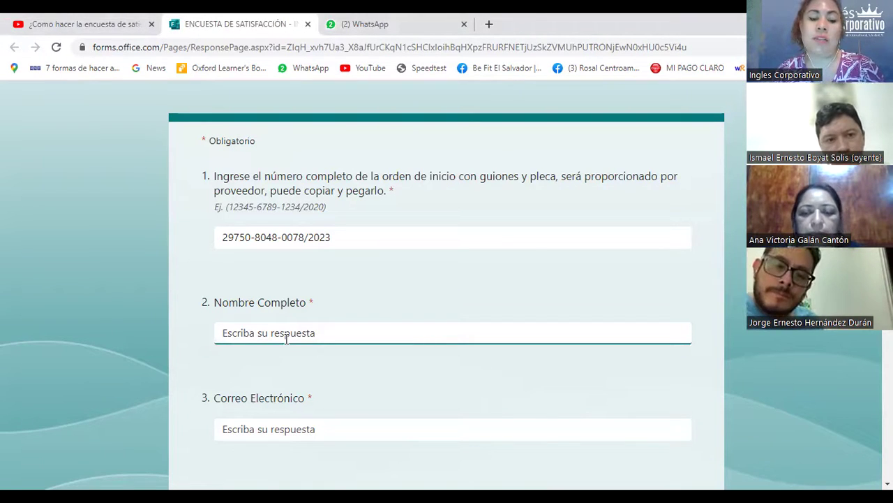
left_click(334, 241)
key("Tab")
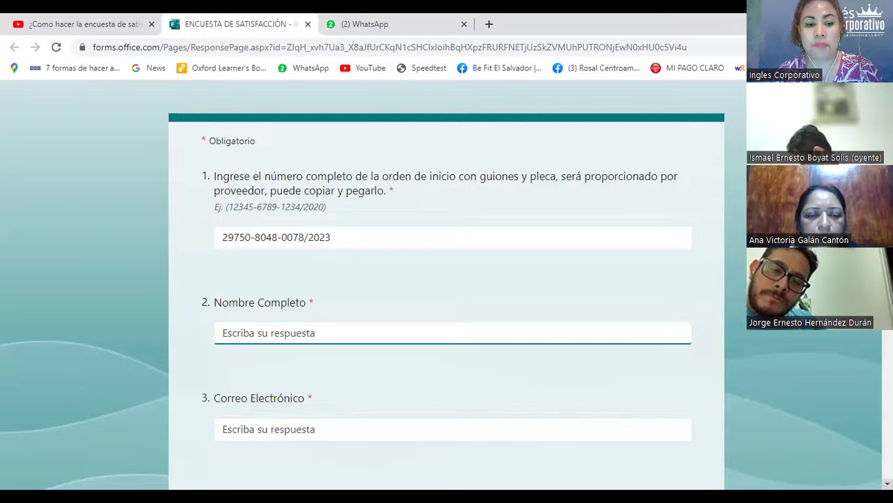
scroll(447, 301, "down", 1)
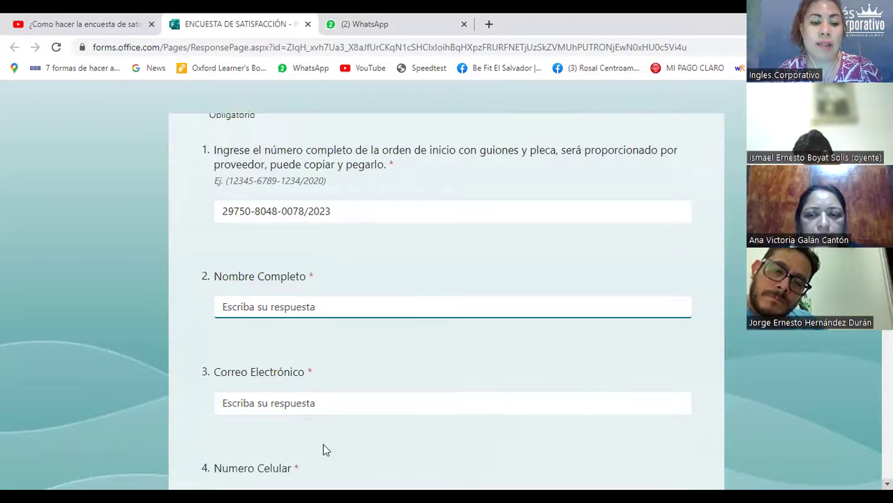
left_click(370, 404)
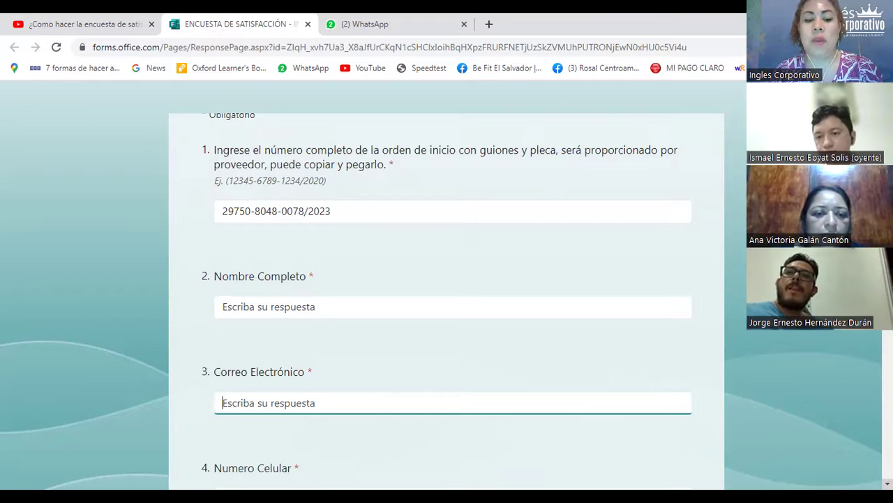
scroll(447, 301, "down", 1)
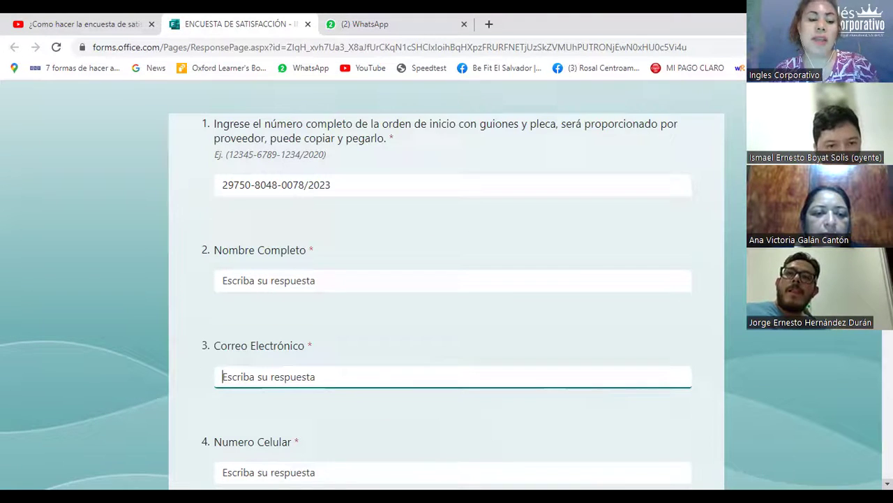
scroll(447, 301, "down", 1)
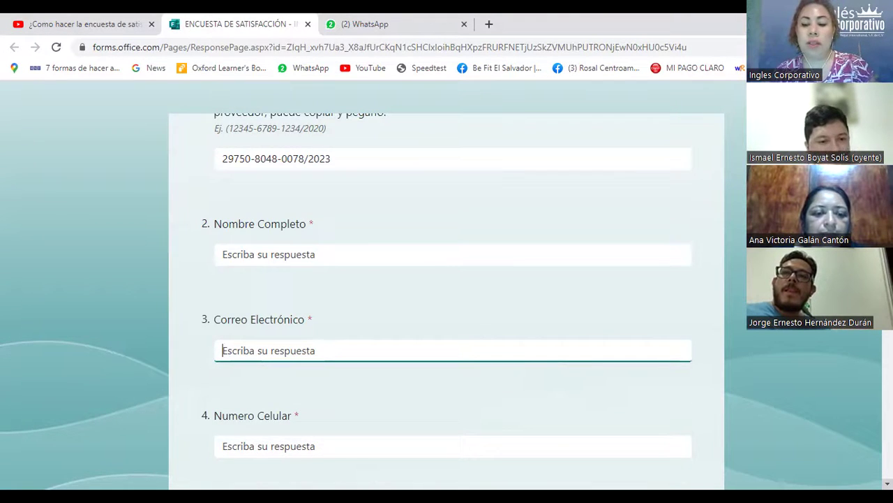
scroll(447, 300, "down", 1)
scroll(446, 301, "down", 1)
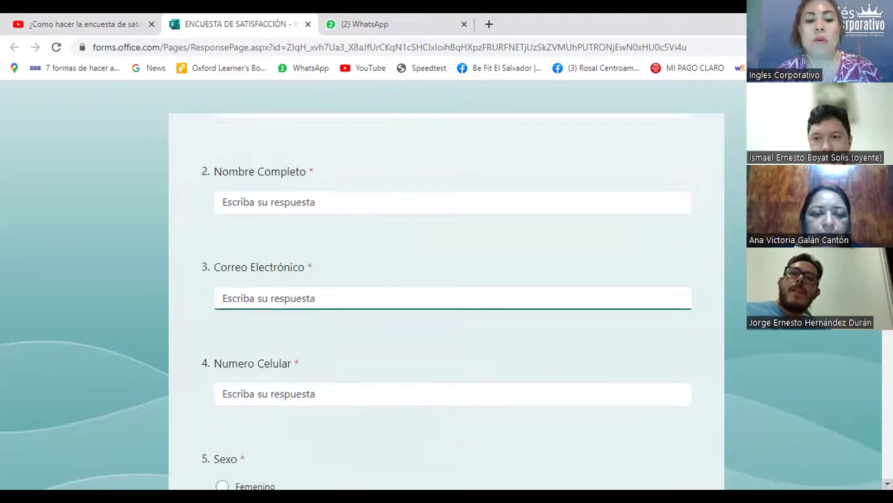
scroll(446, 301, "down", 1)
scroll(446, 301, "down", 1)
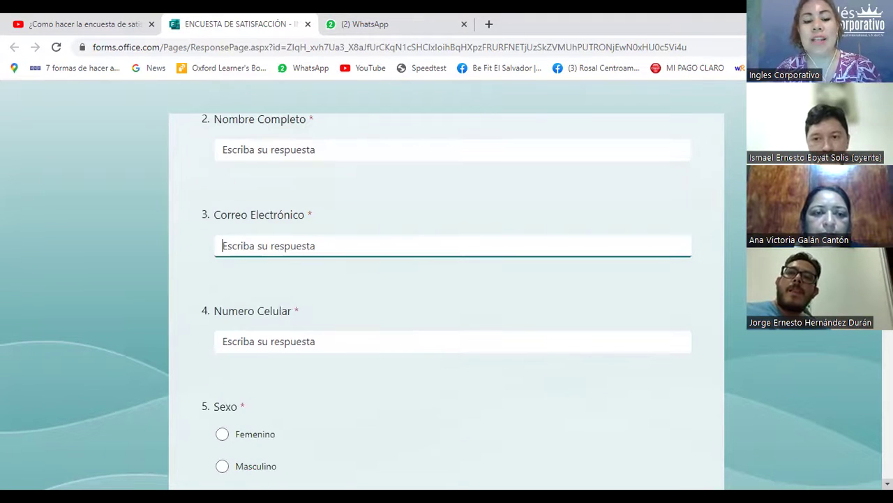
left_click(367, 339)
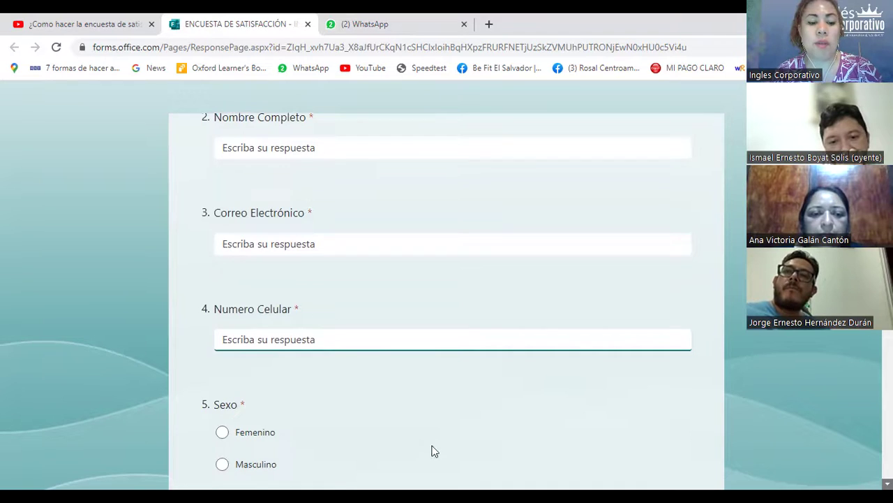
Answer question 5, Sexo, with Femenino.
scroll(433, 450, "down", 1)
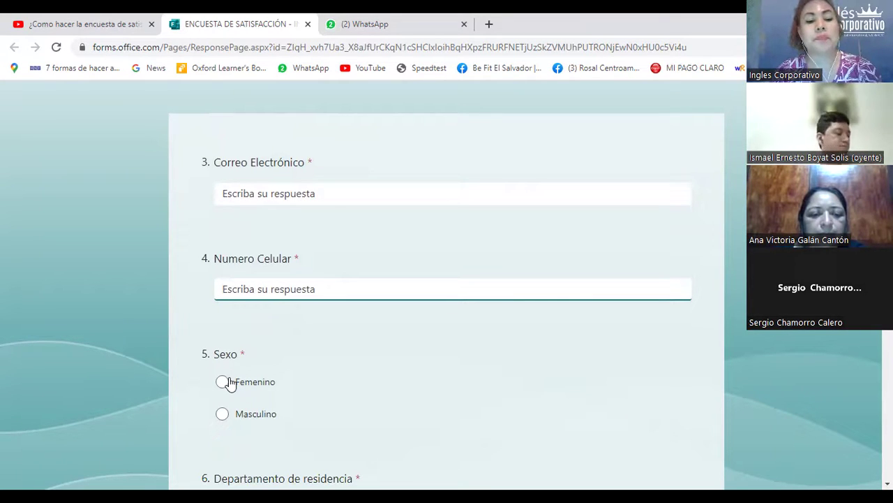
key("Tab")
key("space")
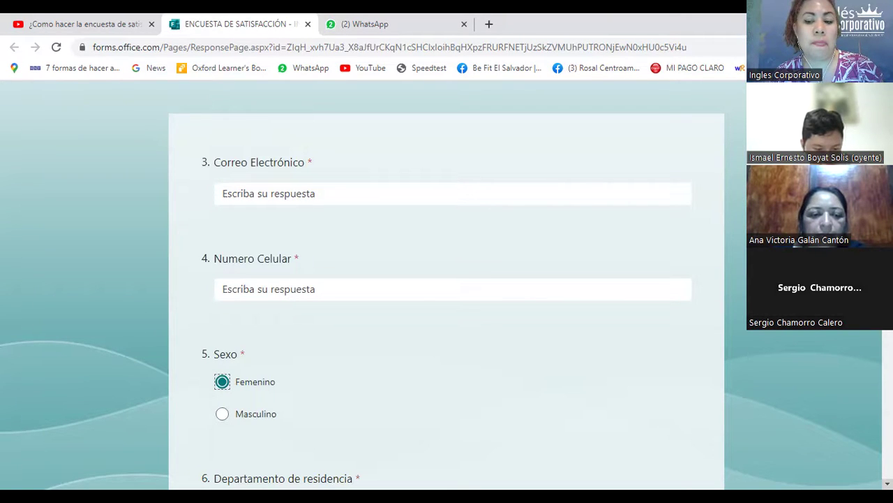
Examine questions 6 to 9 on department and municipality of residence, employer and training provider.
scroll(446, 300, "down", 1)
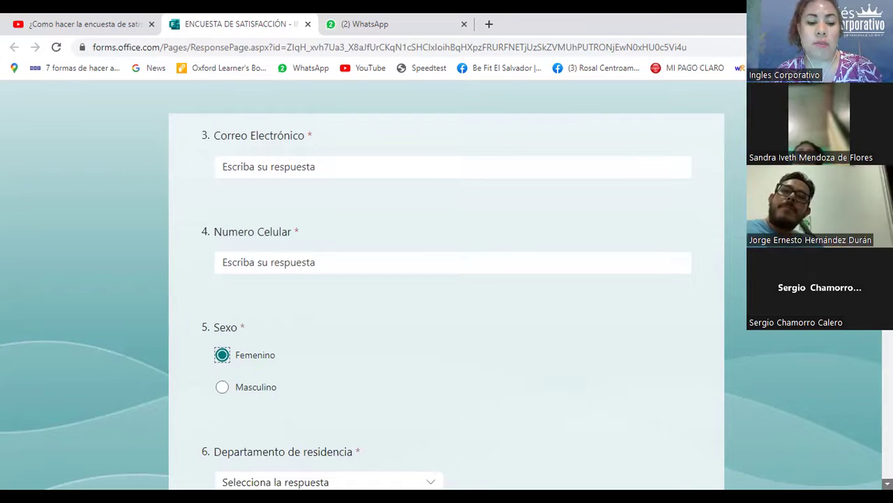
scroll(447, 300, "down", 1)
scroll(446, 300, "down", 2)
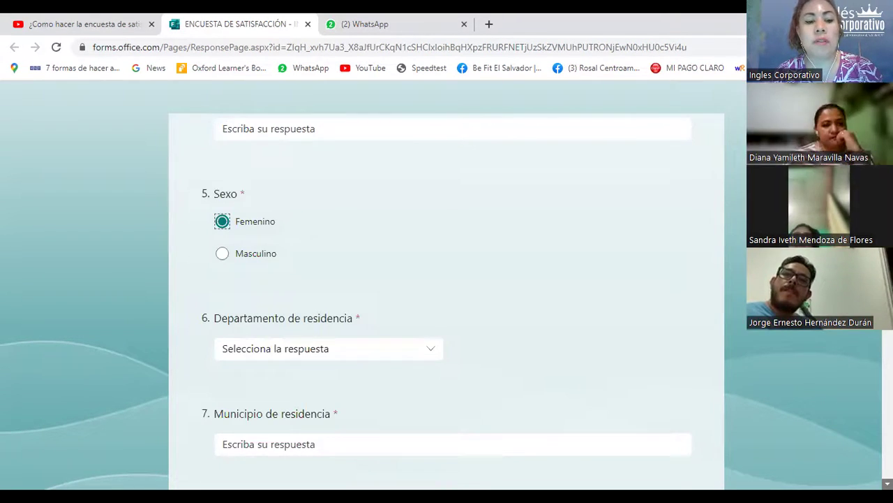
scroll(447, 300, "down", 1)
scroll(446, 300, "down", 2)
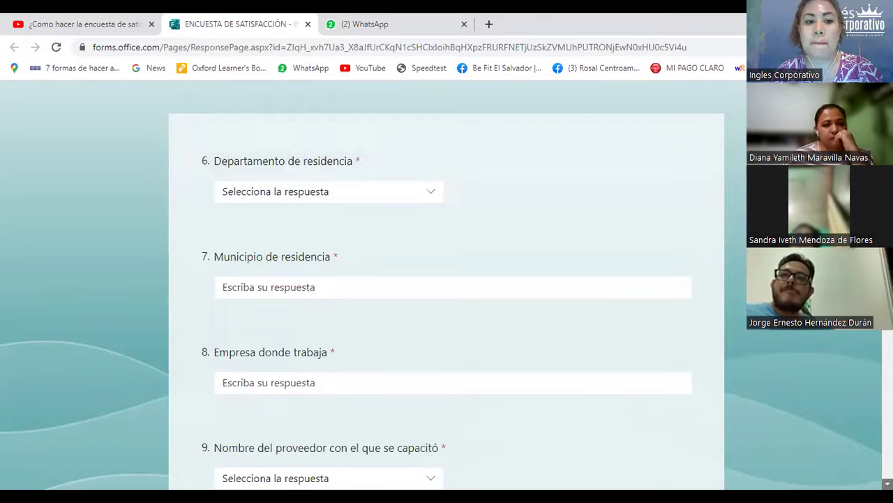
scroll(446, 300, "down", 1)
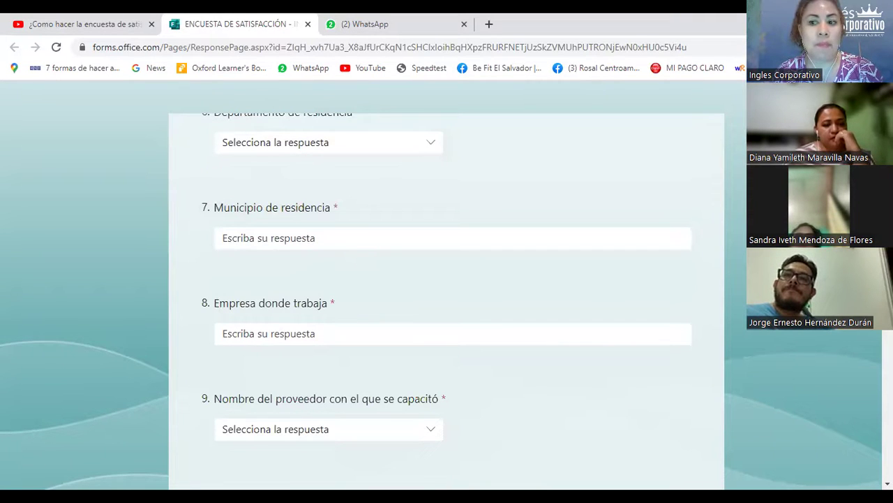
scroll(675, 104, "up", 1)
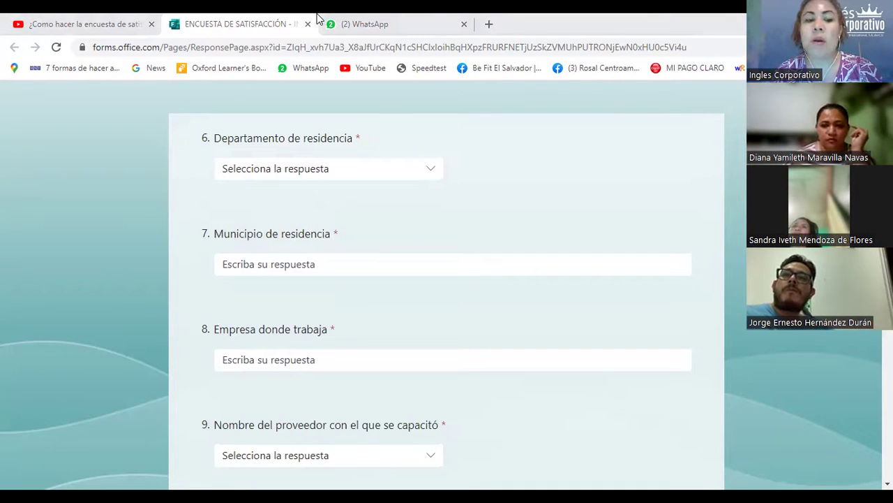
Replace the survey address in the browser's address bar with the copied order number.
right_click(236, 47)
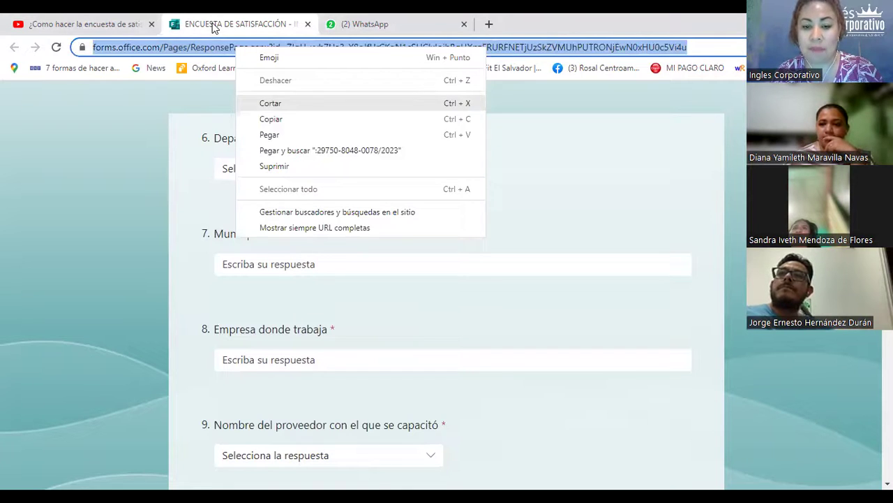
key("ctrl+v")
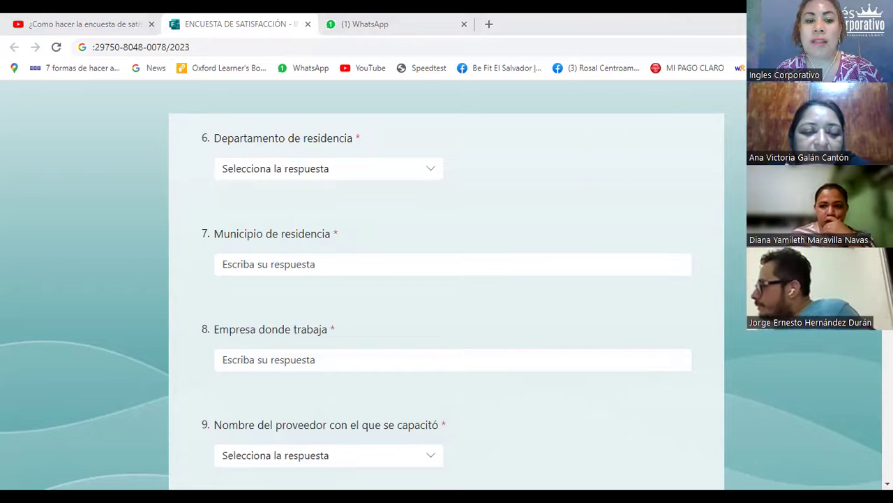
scroll(446, 300, "up", 2)
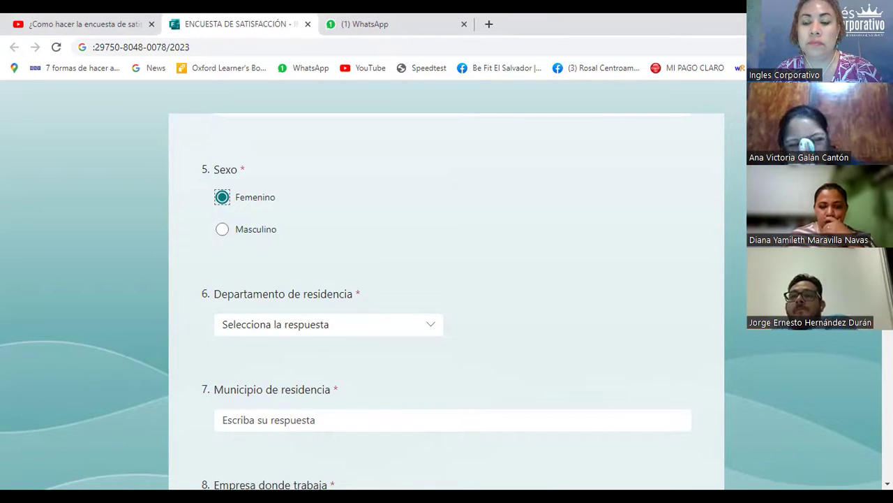
scroll(447, 300, "up", 1)
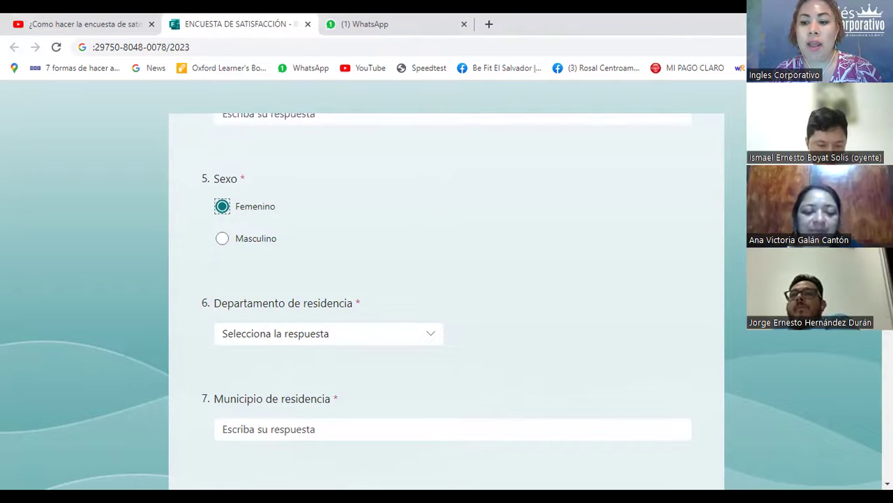
scroll(447, 300, "down", 1)
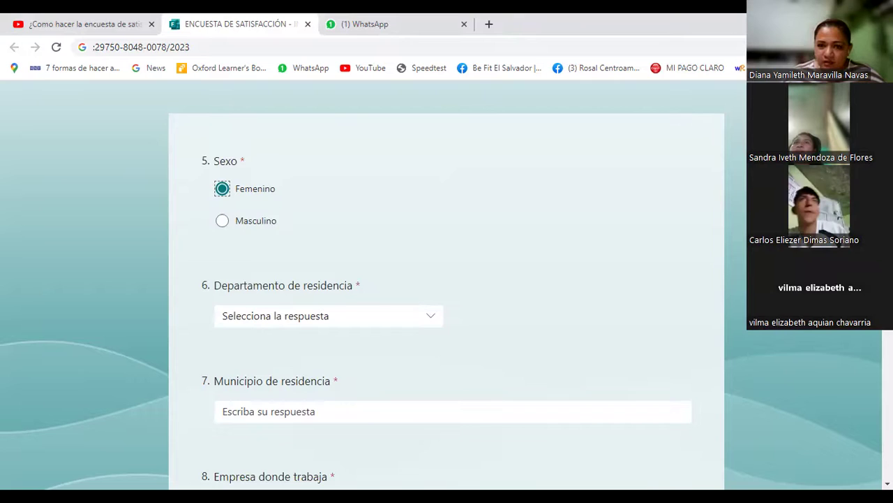
scroll(447, 300, "up", 2)
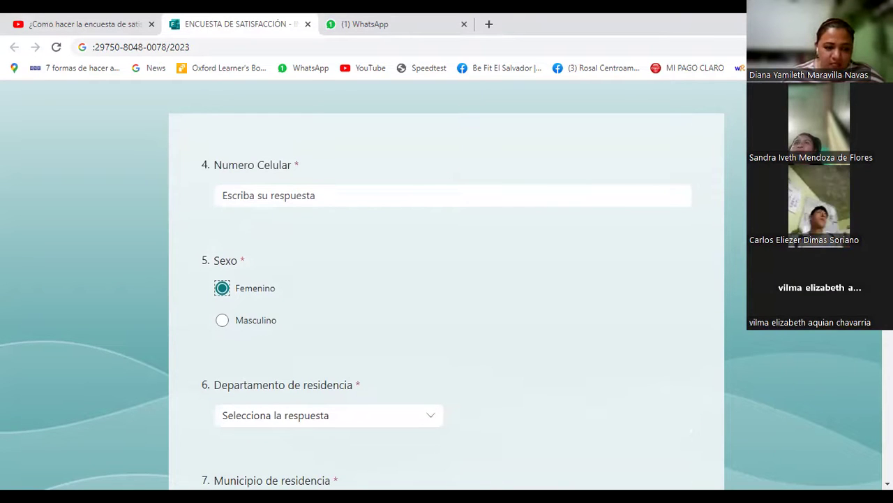
Review questions 1 to 4 of the survey, covering the order number, Nombre Completo, Correo Electrónico and Numero Celular.
scroll(446, 314, "up", 2)
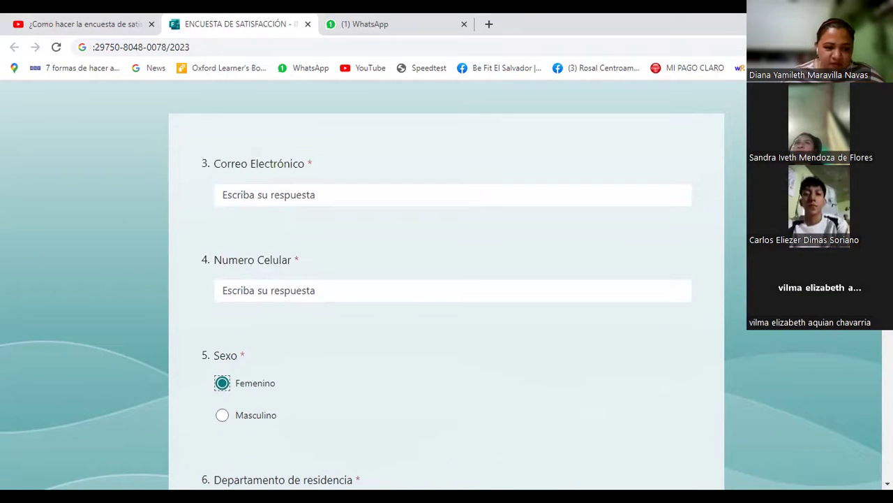
scroll(446, 300, "up", 3)
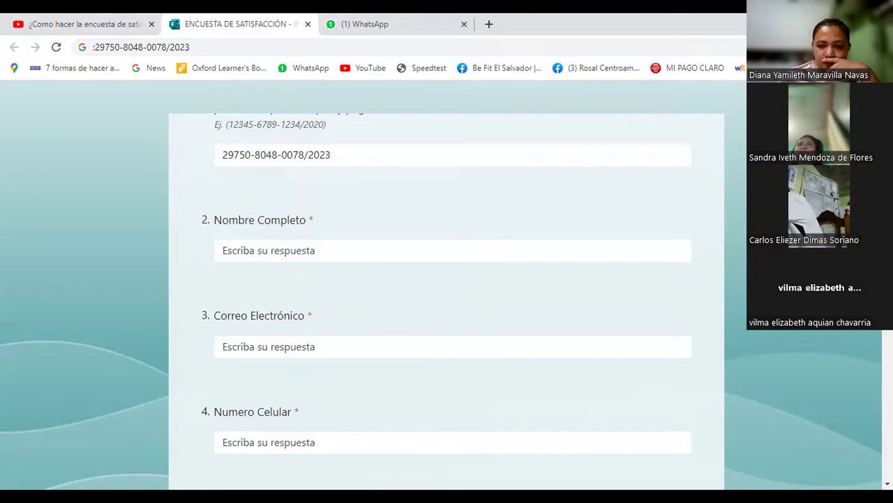
scroll(447, 300, "up", 1)
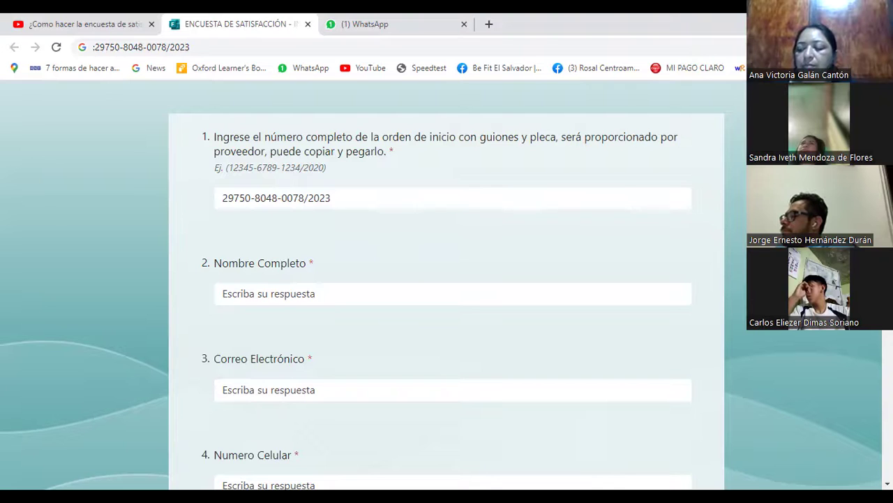
scroll(446, 293, "down", 1)
scroll(446, 293, "down", 1)
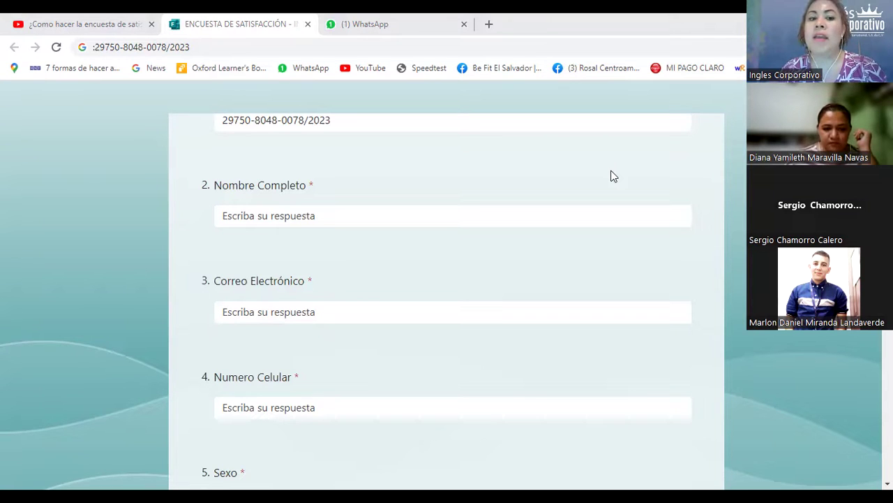
left_click(323, 213)
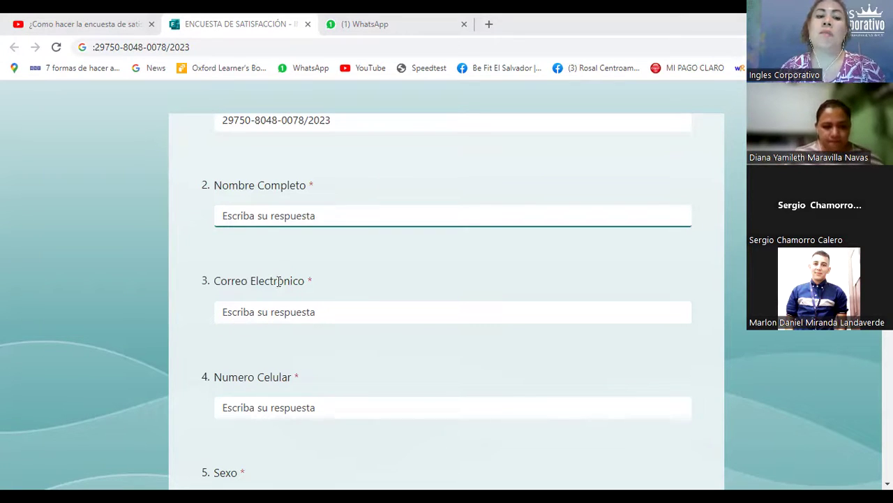
left_click(268, 307)
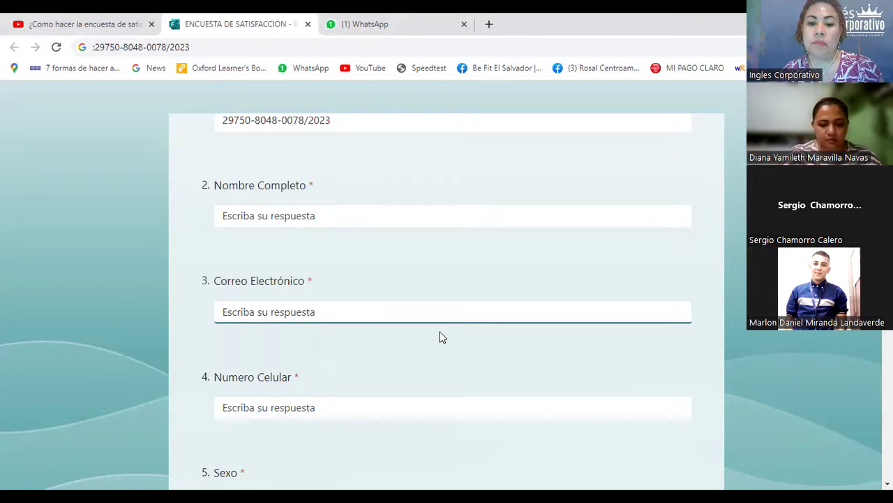
left_click(386, 400)
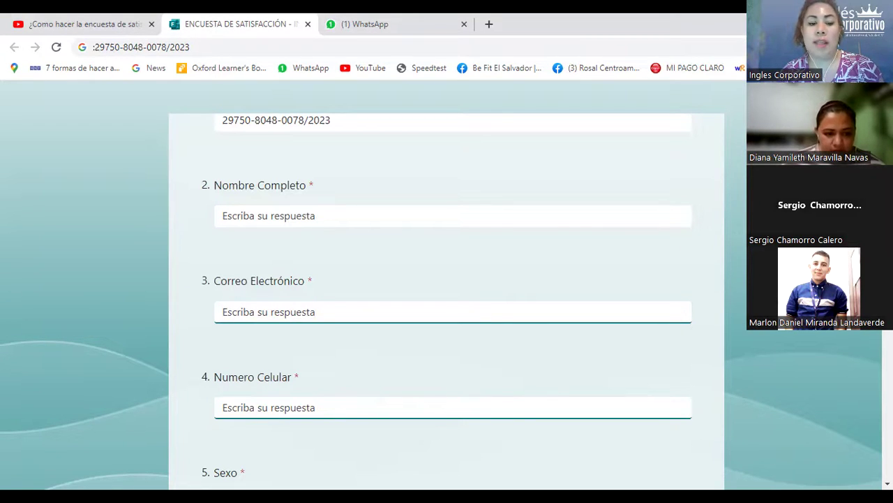
left_click(326, 396)
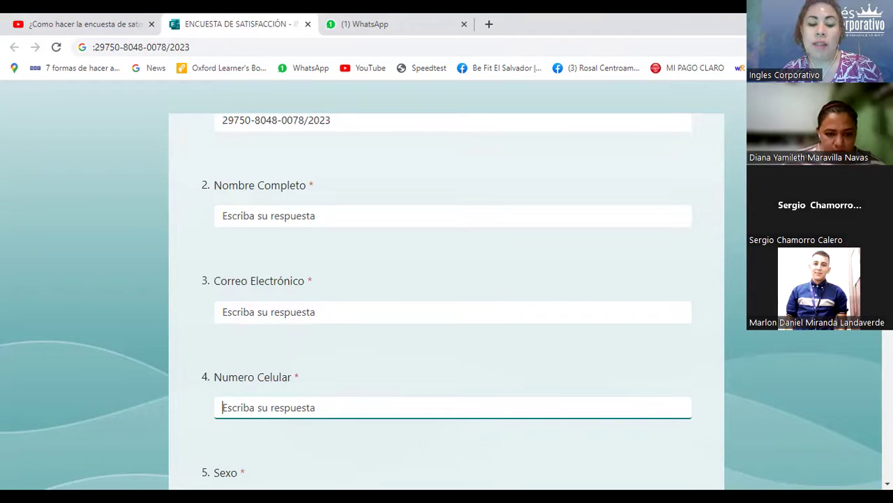
Examine the survey questions from Sexo through residence and employer to the training provider.
scroll(447, 300, "down", 1)
scroll(447, 300, "down", 2)
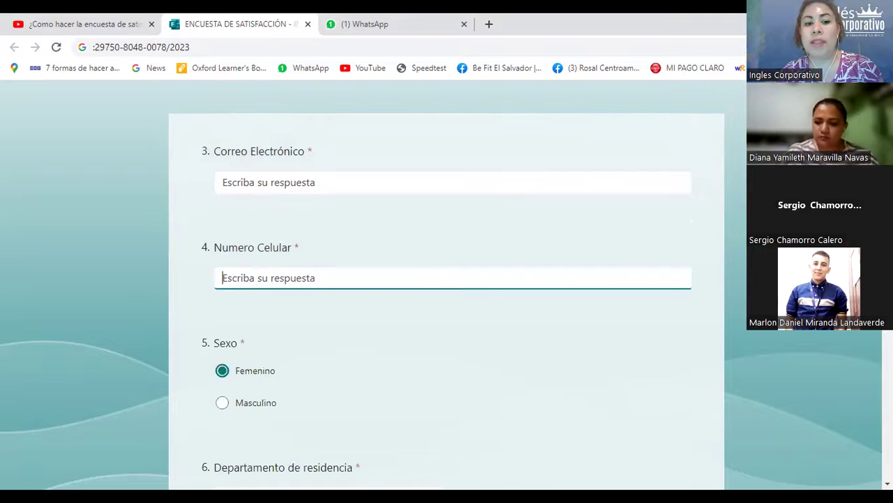
scroll(447, 300, "down", 2)
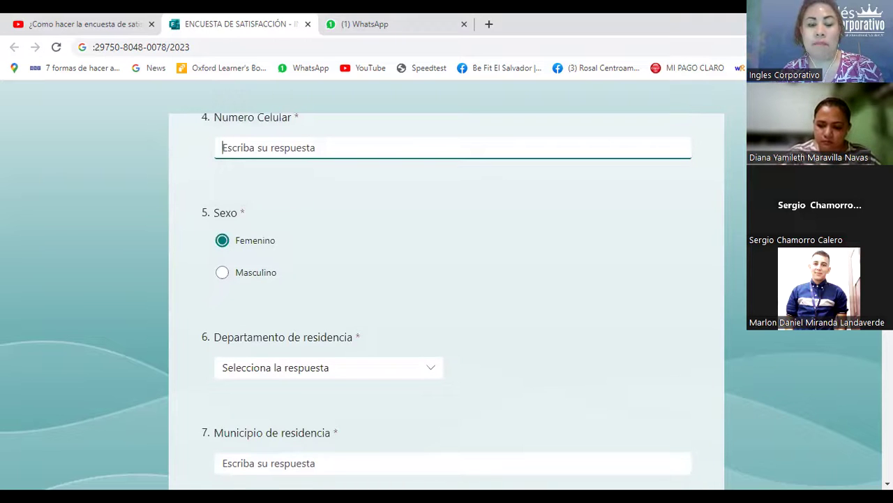
scroll(447, 300, "up", 1)
scroll(447, 312, "up", 1)
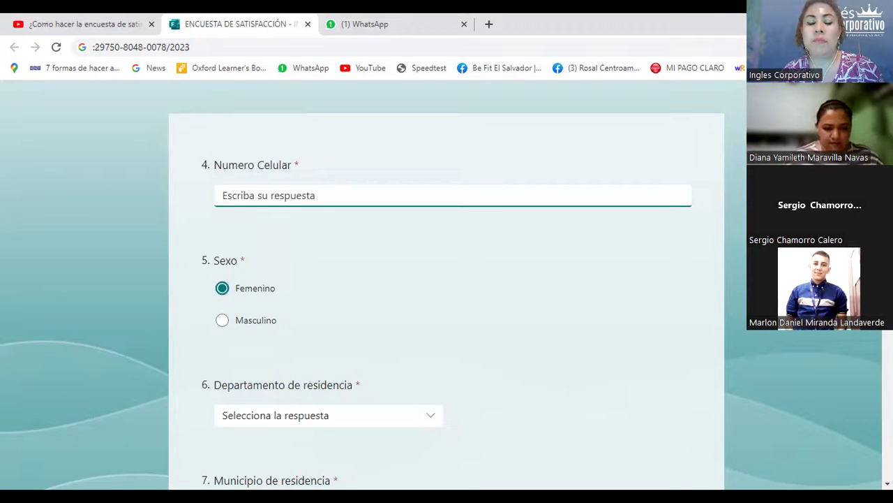
key("alt+Tab")
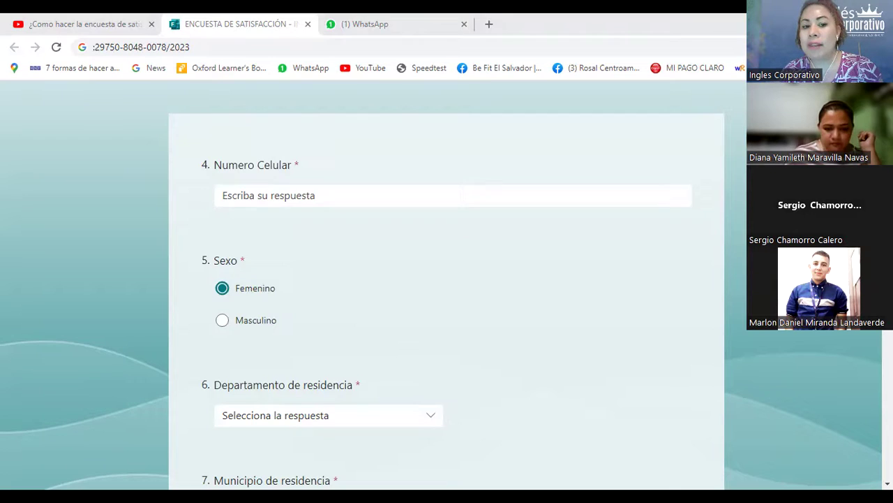
scroll(446, 293, "down", 2)
scroll(447, 294, "down", 1)
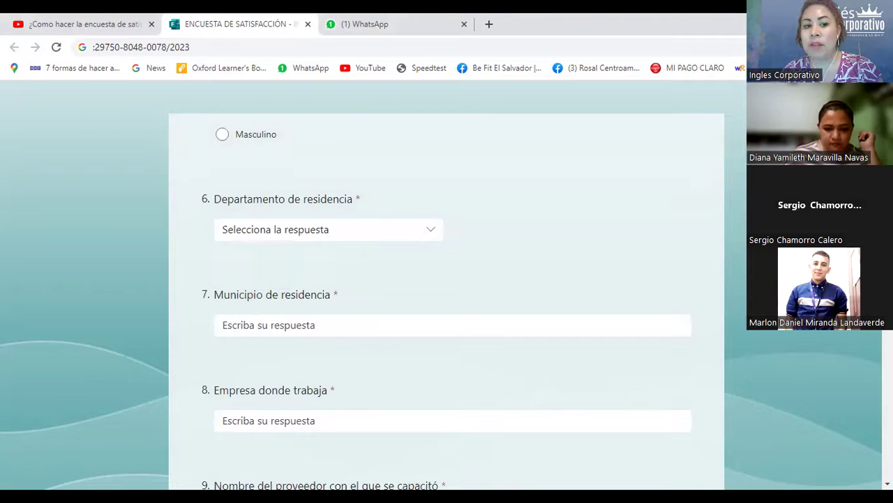
scroll(446, 293, "down", 1)
scroll(447, 293, "down", 1)
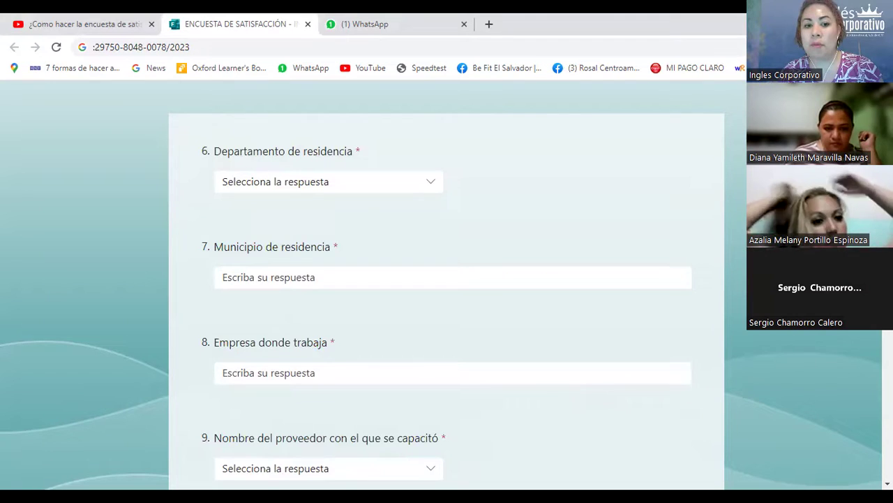
scroll(638, 163, "up", 1)
scroll(447, 279, "up", 2)
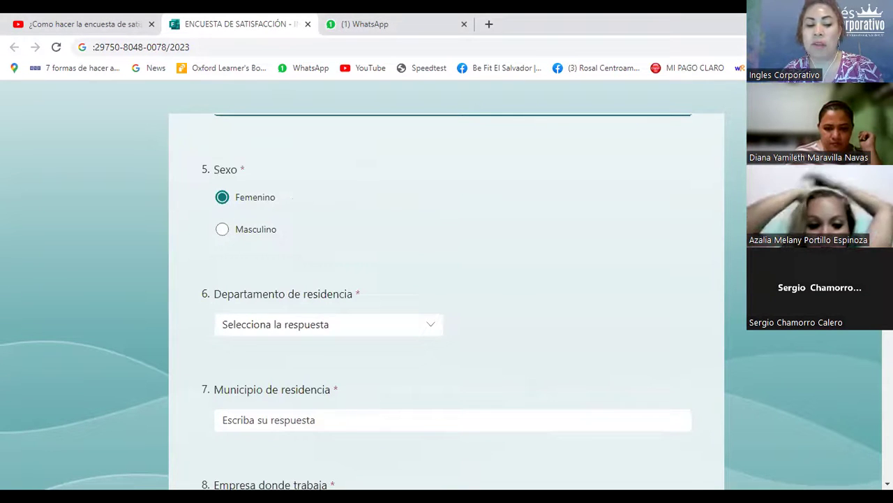
scroll(447, 279, "up", 1)
scroll(446, 279, "up", 1)
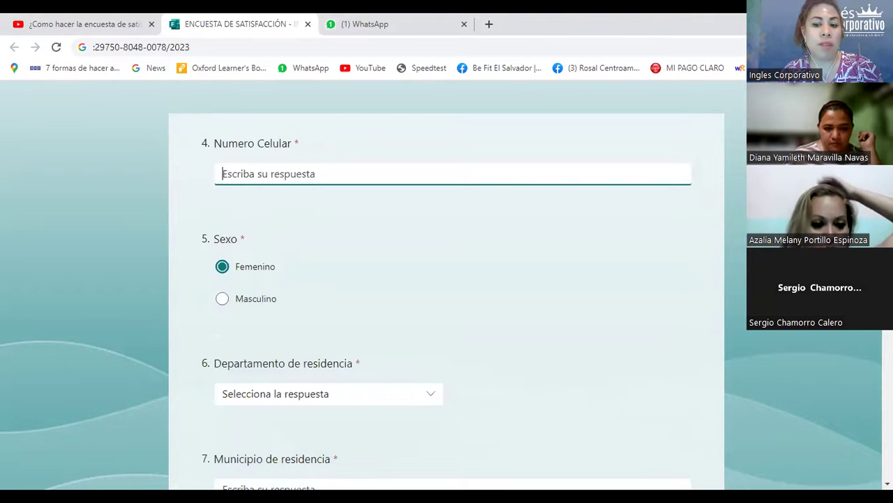
Answer question 6, Departamento de residencia, with La Libertad.
scroll(447, 279, "down", 2)
scroll(447, 279, "down", 1)
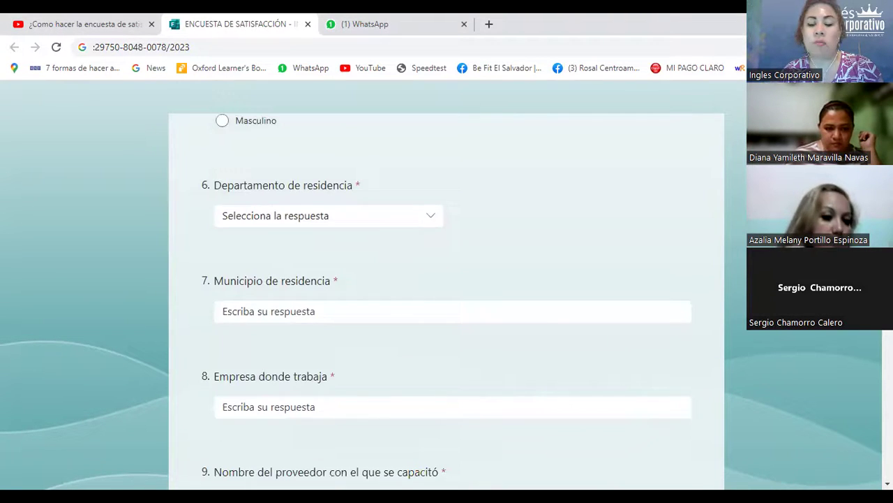
scroll(447, 279, "down", 1)
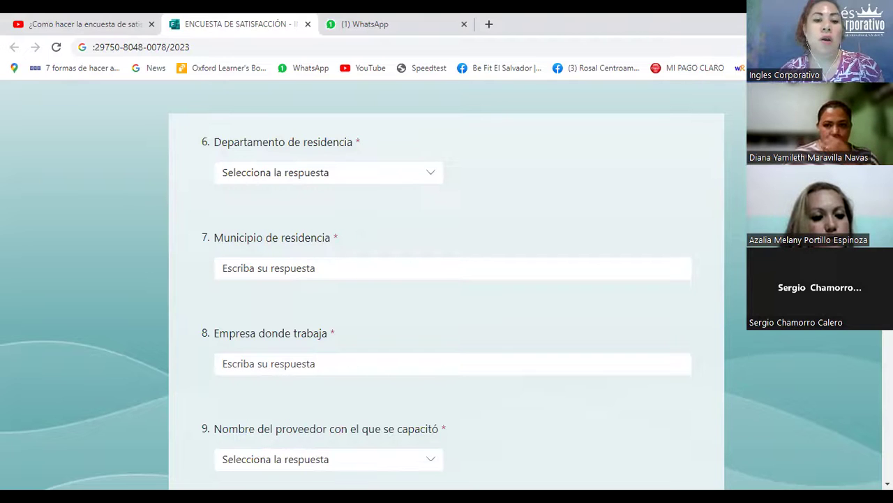
left_click(289, 174)
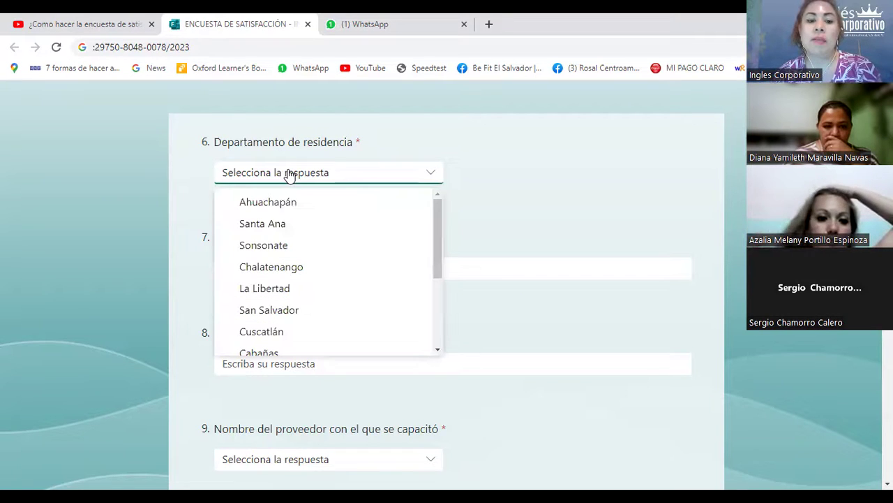
left_click(435, 208)
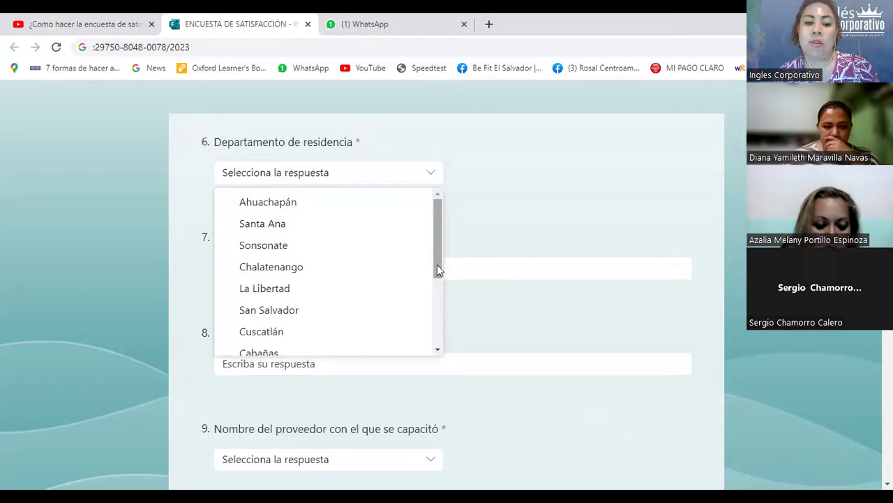
scroll(437, 268, "down", 2)
scroll(437, 275, "down", 1)
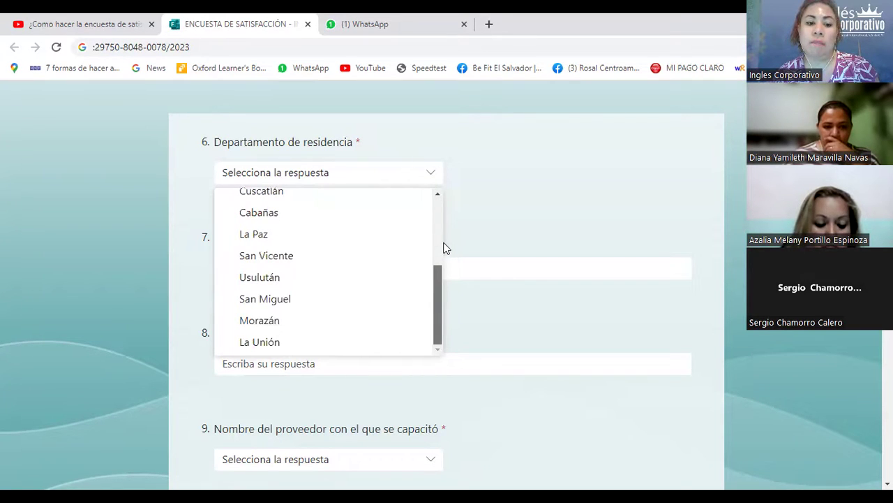
scroll(444, 248, "up", 2)
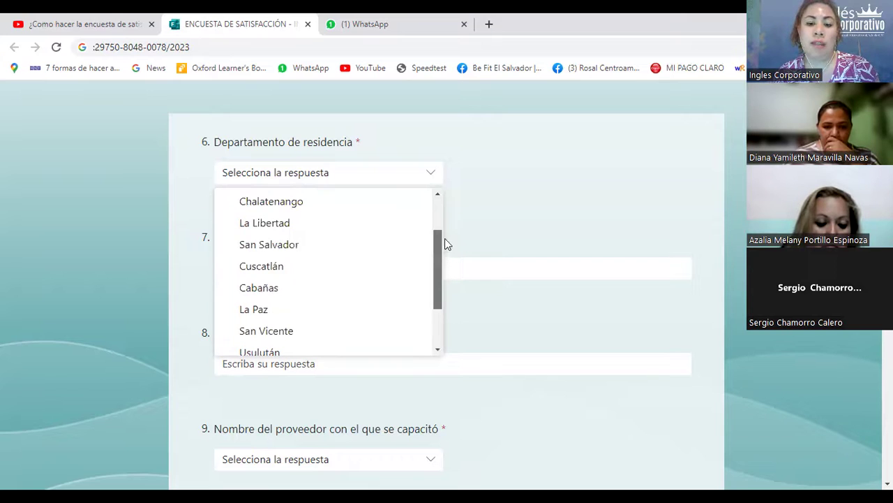
scroll(446, 231, "up", 1)
scroll(446, 220, "up", 1)
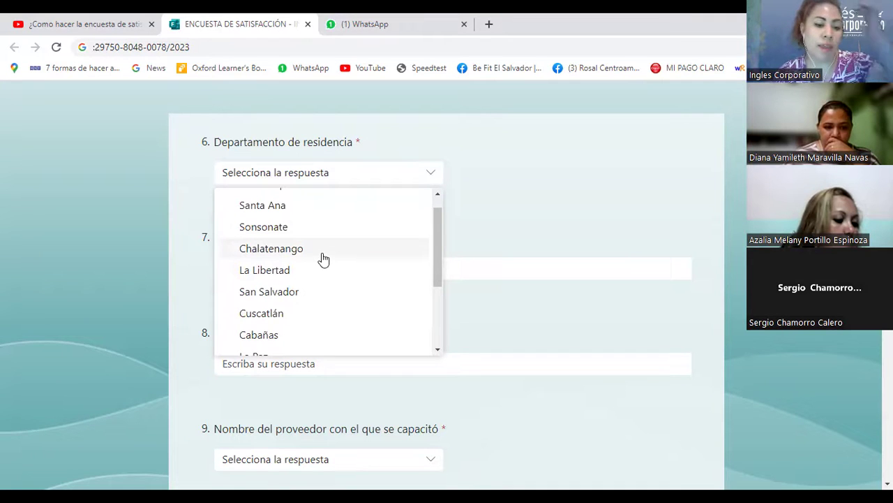
left_click(266, 271)
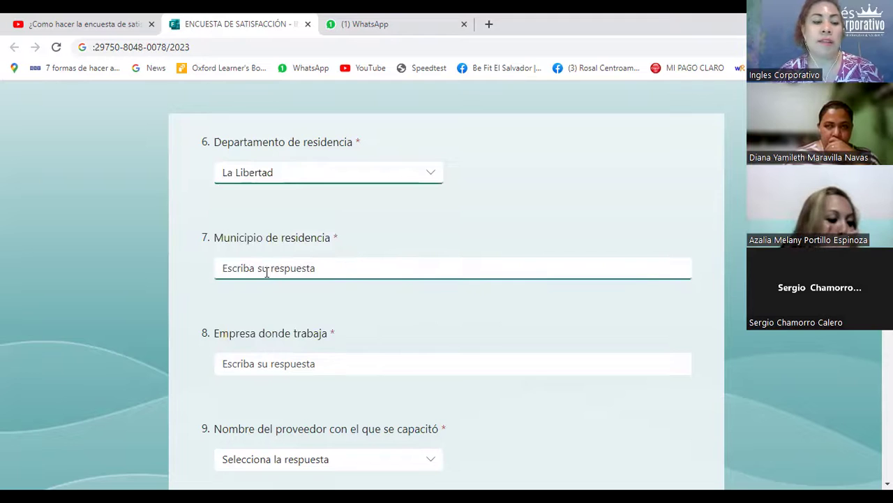
Answer question 7, Municipio de residencia, with Santa Tecla.
left_click(302, 260)
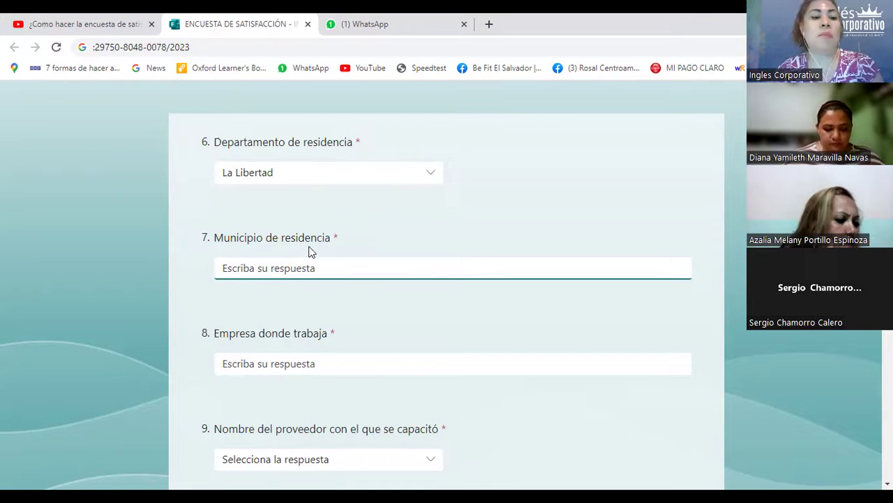
type("Santa Te")
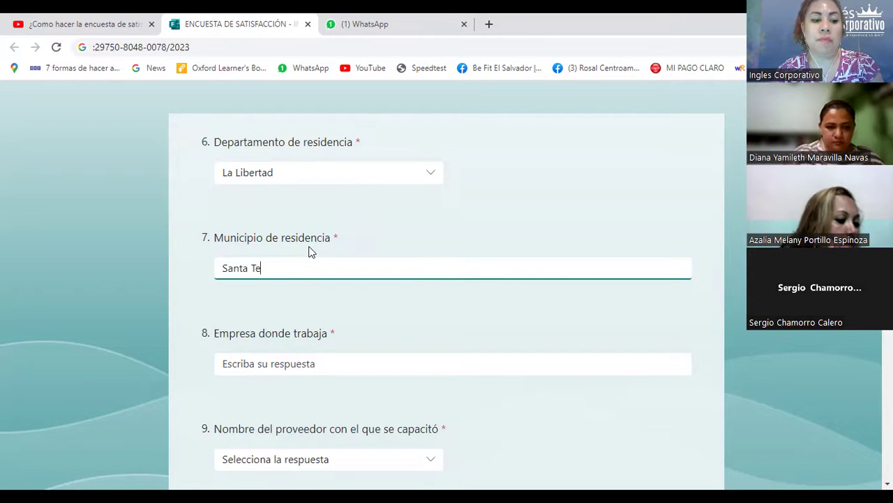
type("cla")
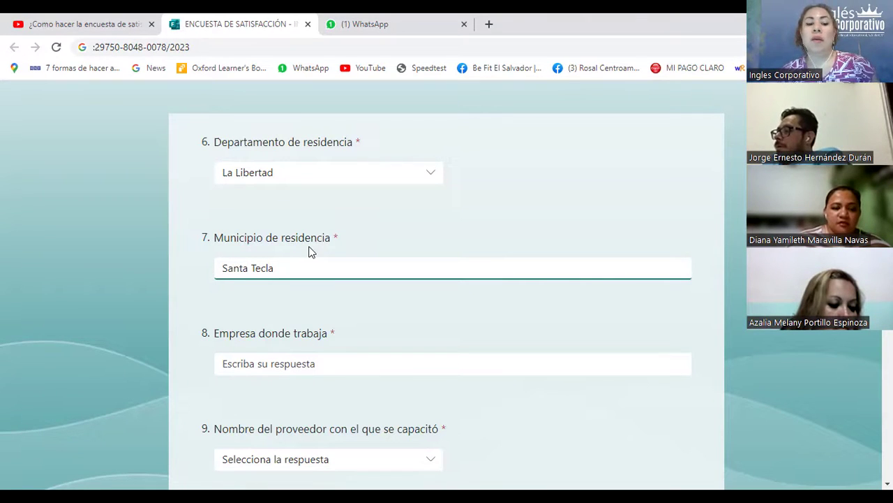
Examine questions 8 to 11 on employer, training provider, course name and the rating of course aspects.
left_click(245, 361)
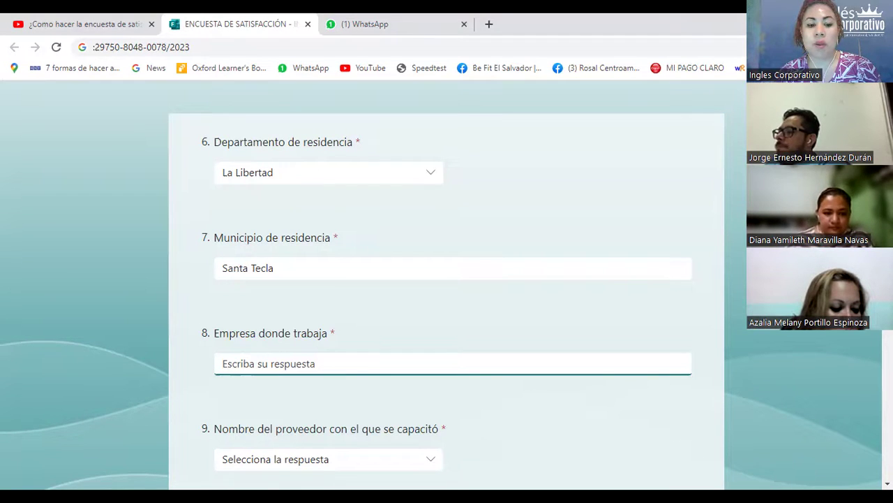
scroll(447, 293, "down", 1)
scroll(447, 293, "down", 1)
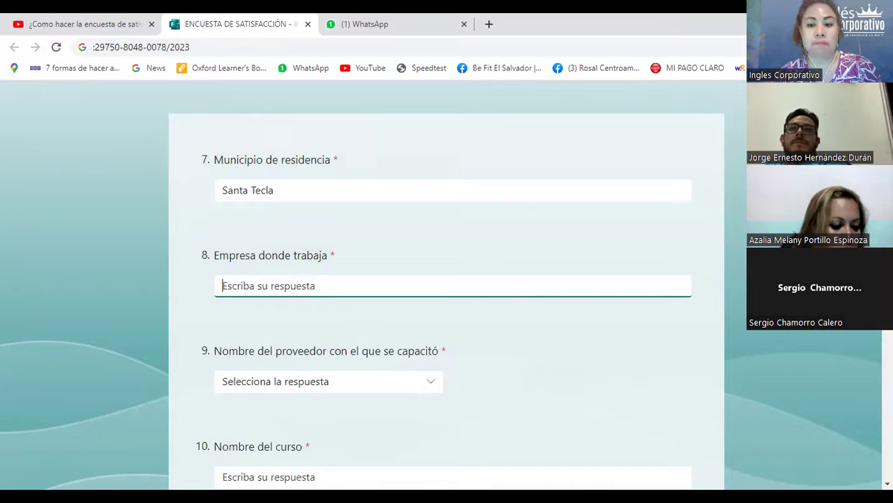
scroll(446, 293, "down", 1)
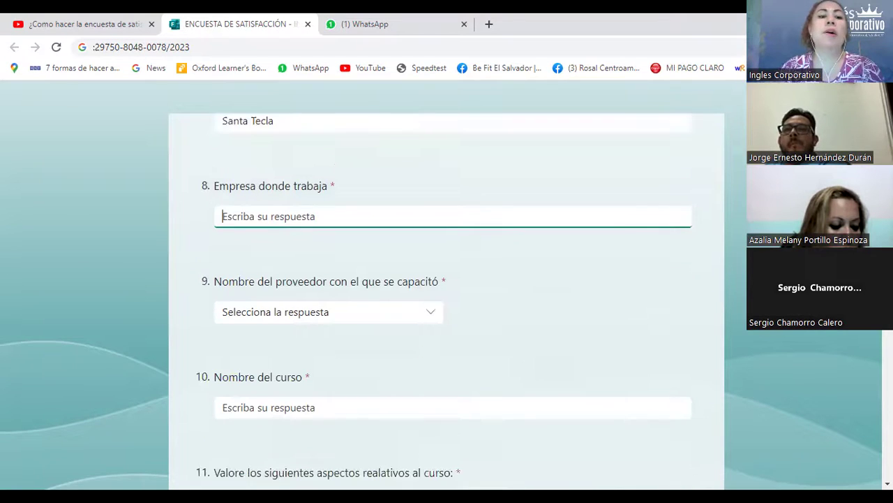
scroll(447, 293, "down", 1)
scroll(446, 293, "down", 2)
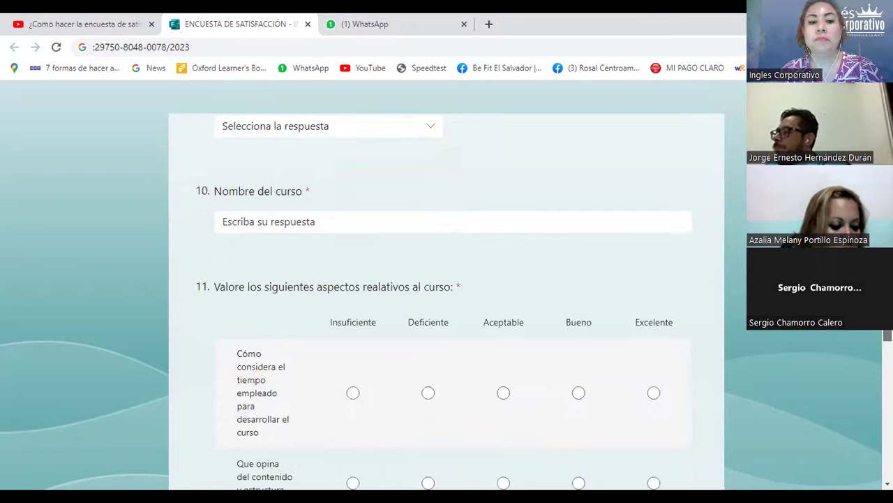
scroll(447, 293, "up", 1)
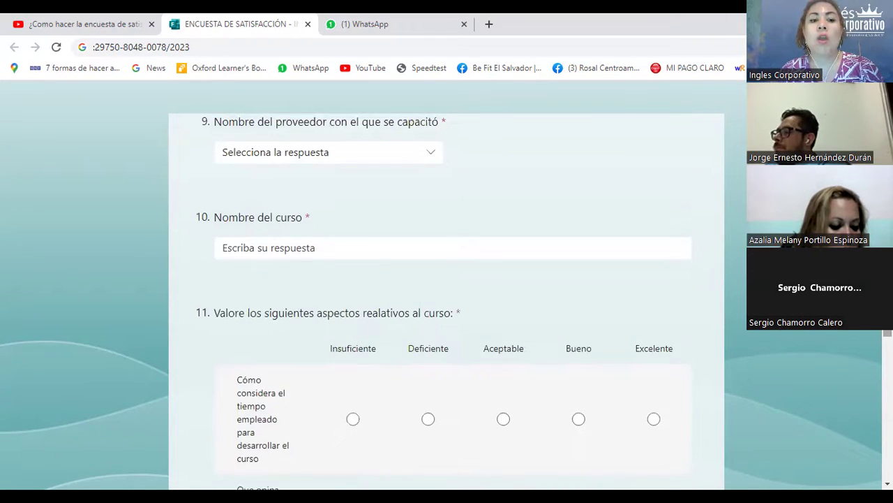
Answer question 9, Nombre del proveedor con el que se capacitó, with INGLES CORPORATIVO (REGAL INTERNATIONAL, S.A. DE C.V.).
left_click(340, 155)
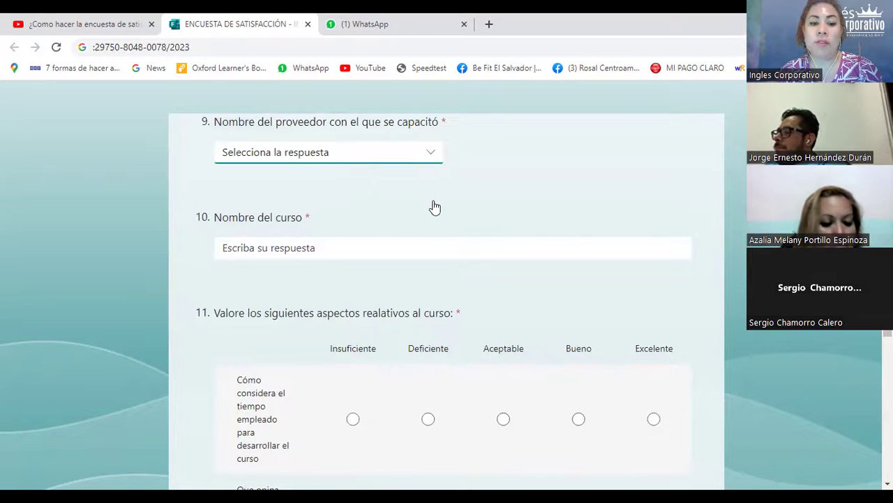
scroll(438, 220, "down", 1)
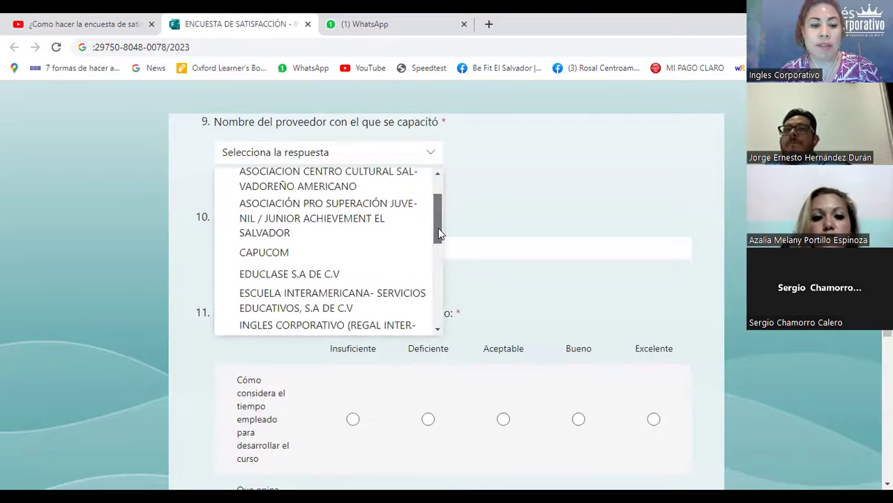
scroll(438, 228, "down", 1)
scroll(345, 247, "down", 1)
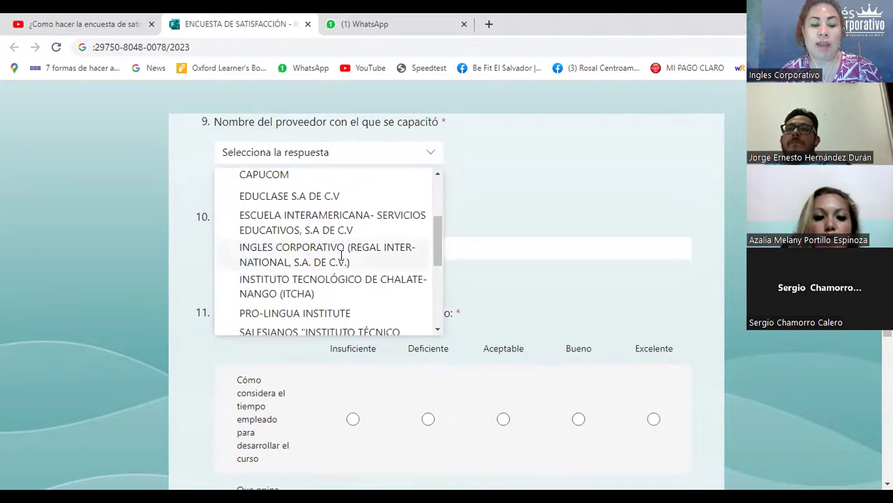
left_click(342, 256)
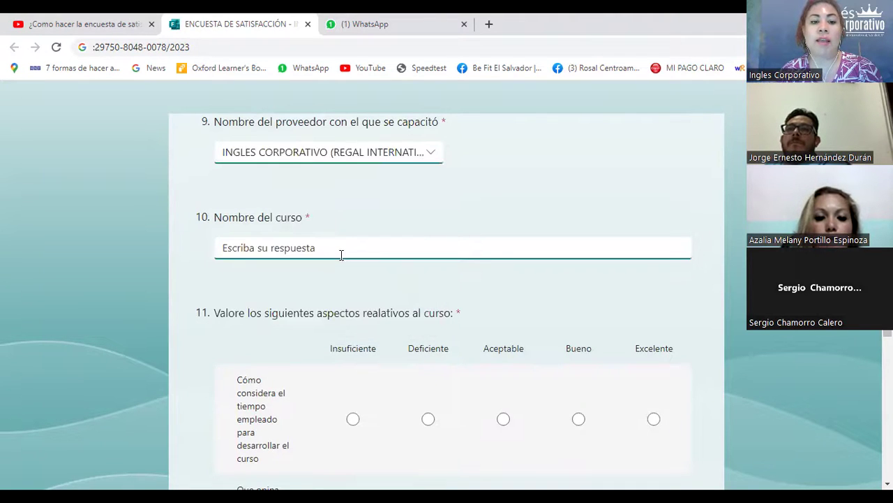
Review the other training providers offered in question 9 and reselect INGLES CORPORATIVO (REGAL INTERNATIONAL, S.A. DE C.V.).
left_click(433, 158)
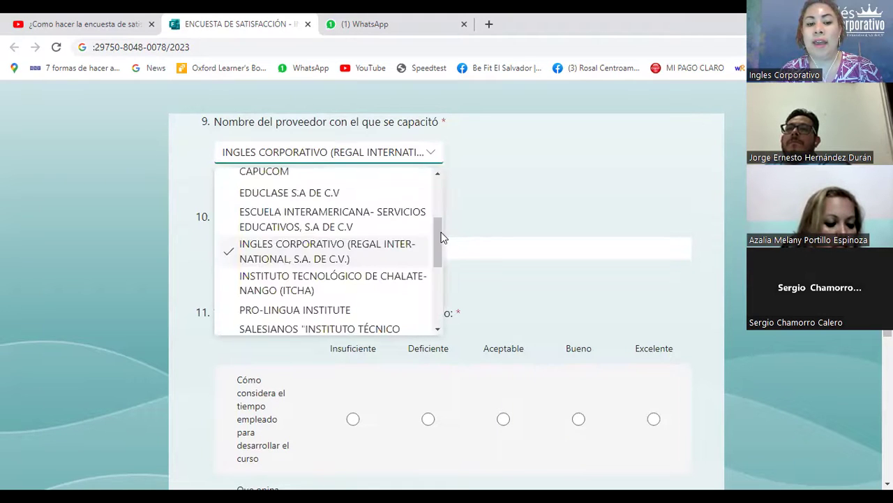
left_click_drag(441, 238, 442, 281)
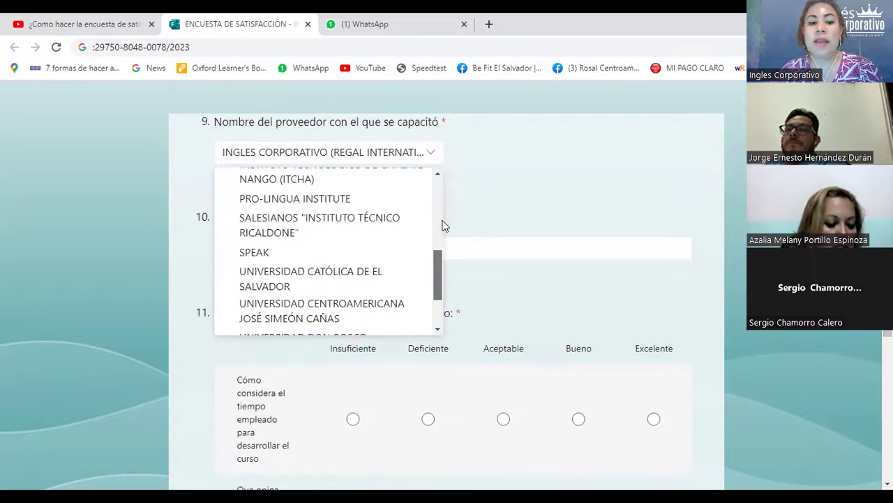
scroll(339, 279, "up", 2)
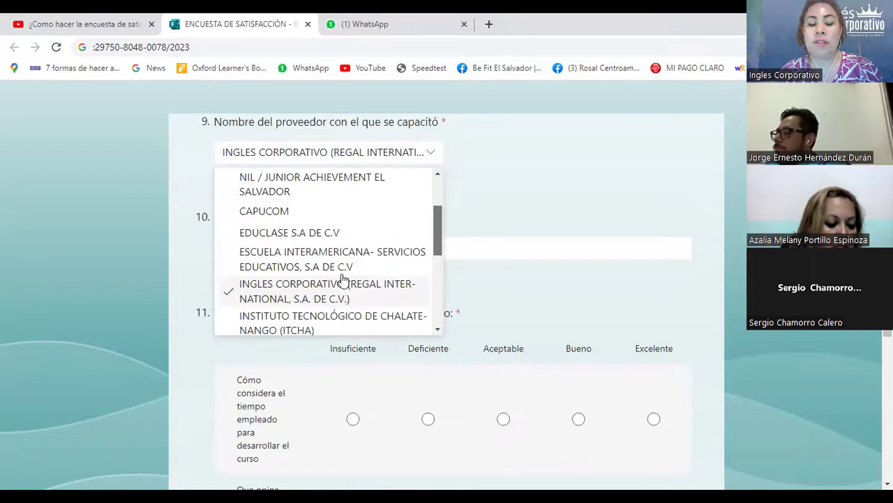
left_click(315, 304)
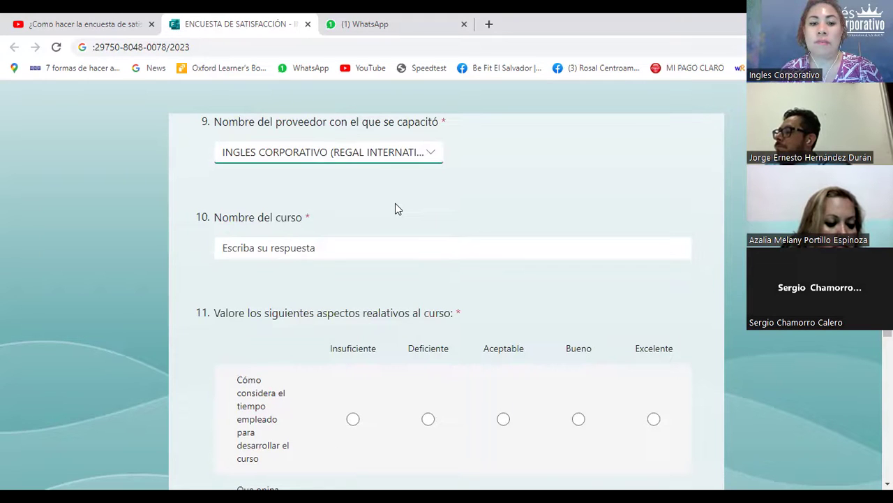
Switch to WhatsApp and copy the course name INGLES PRINCIPIANTE MODULO 3 from the course data in the group G15C-P3-05-2023.
left_click(343, 245)
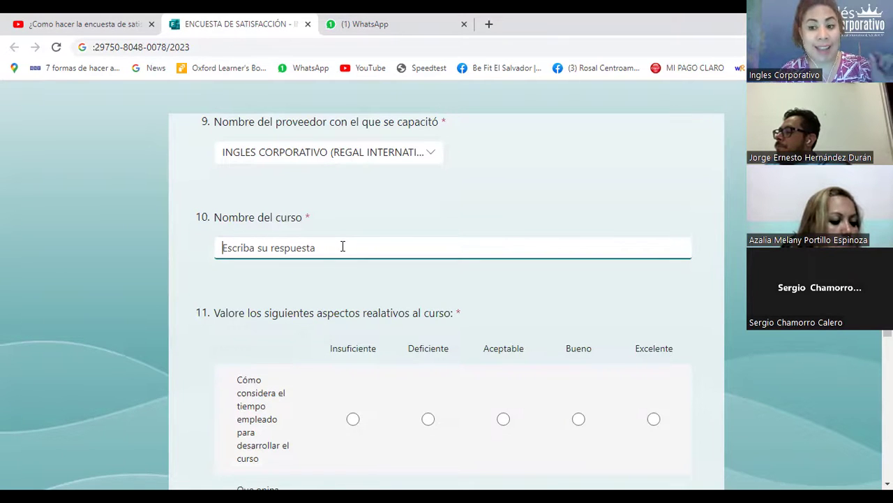
left_click(467, 280)
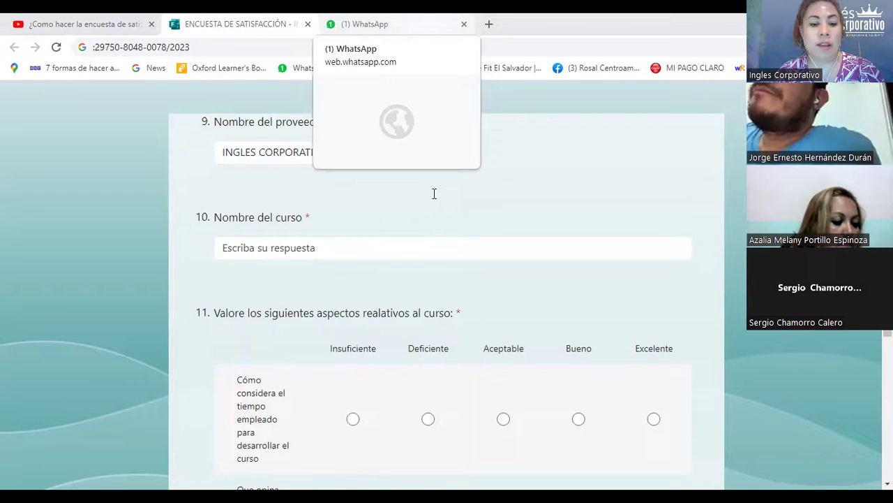
key("ctrl+Tab")
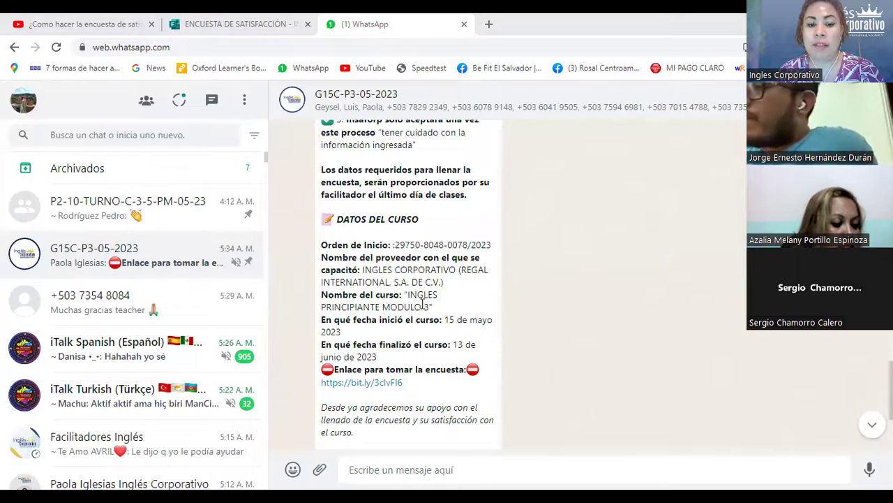
left_click_drag(409, 295, 430, 307)
key("ctrl+c")
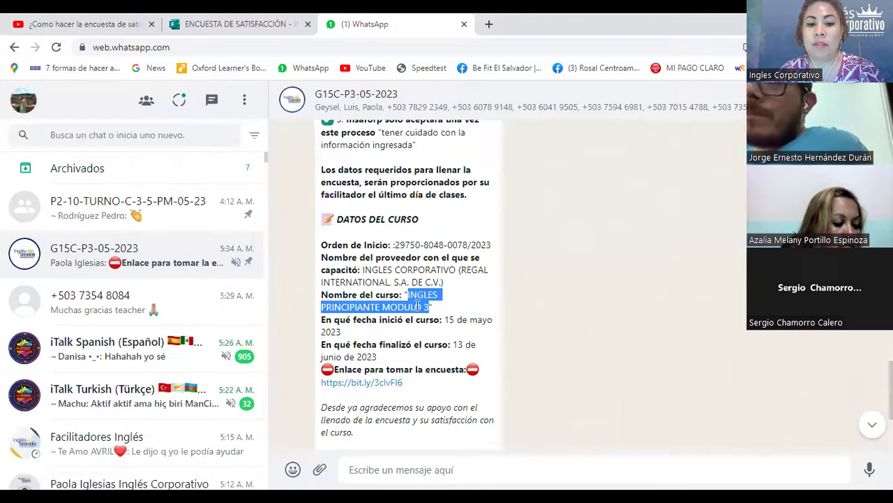
right_click(418, 307)
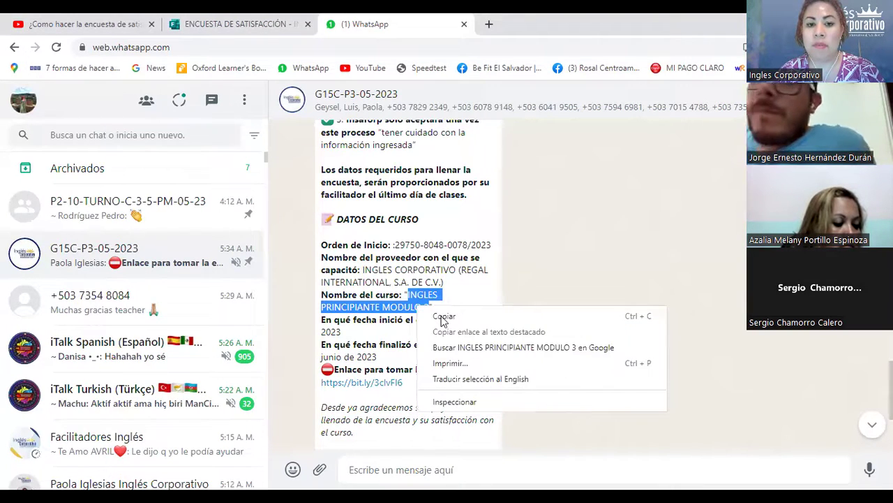
left_click(286, 28)
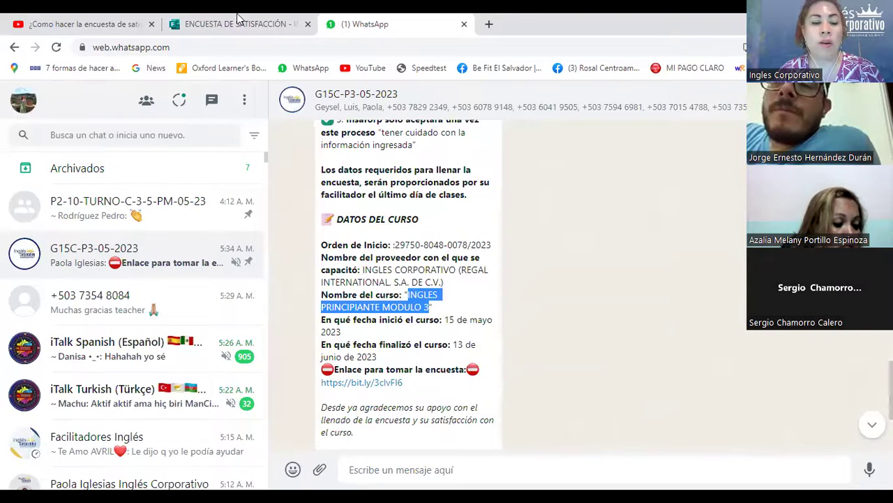
Return to the survey and paste INGLES PRINCIPIANTE MODULO 3 as the answer to question 10, Nombre del curso.
left_click(237, 28)
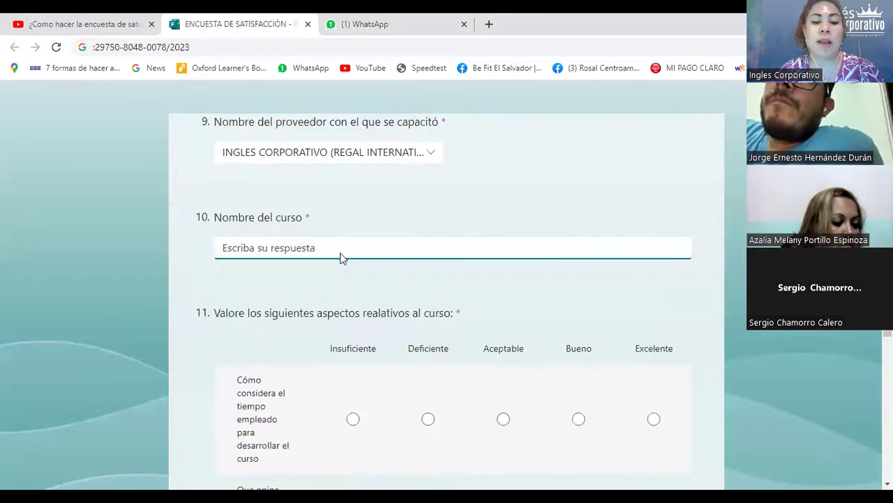
right_click(341, 254)
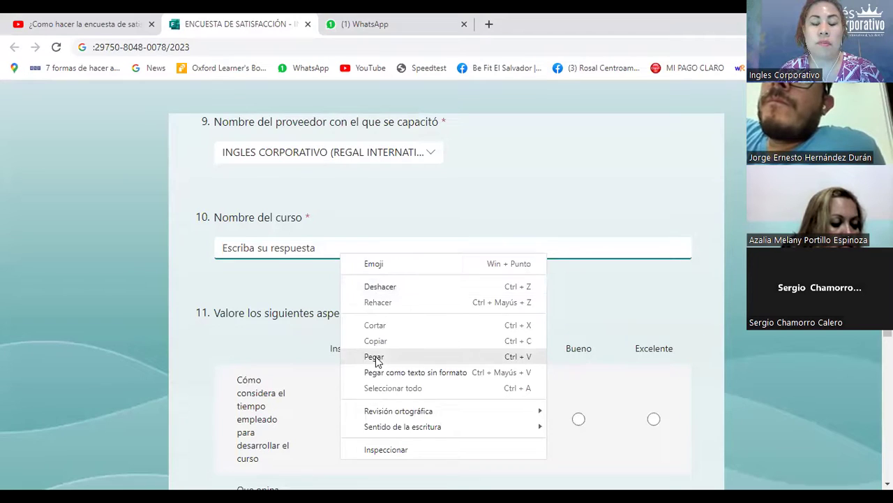
left_click(375, 358)
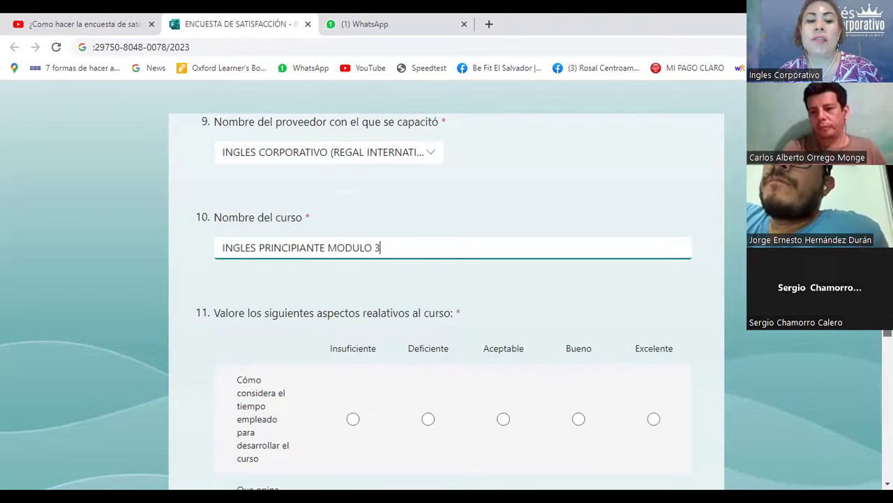
Examine the course aspects and the rating scale from Insuficiente to Excelente in question 11.
scroll(447, 293, "down", 1)
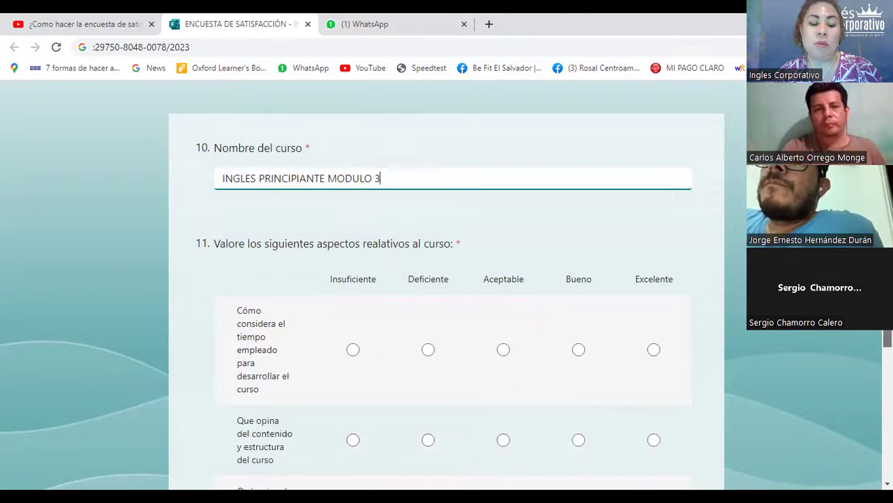
scroll(447, 301, "down", 1)
scroll(446, 300, "down", 1)
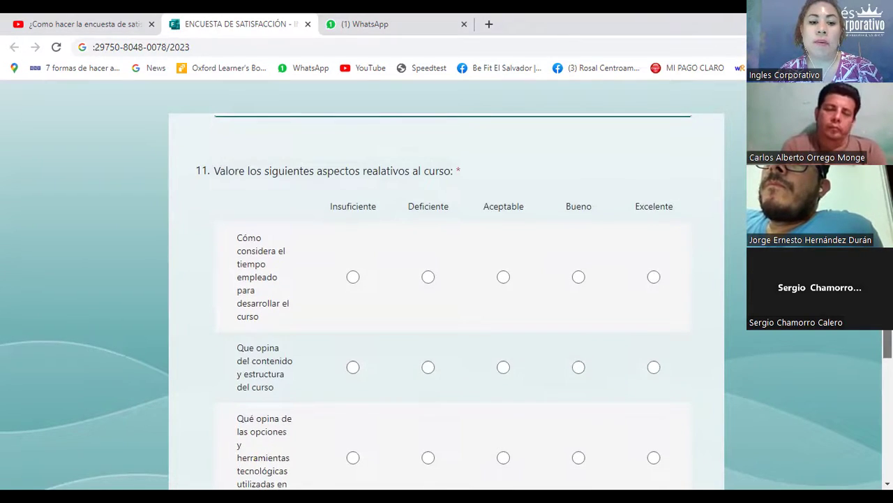
scroll(446, 300, "down", 1)
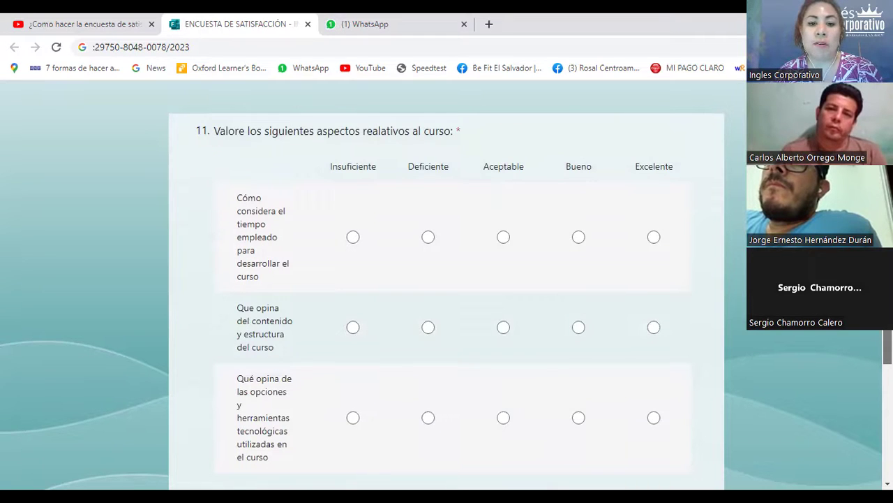